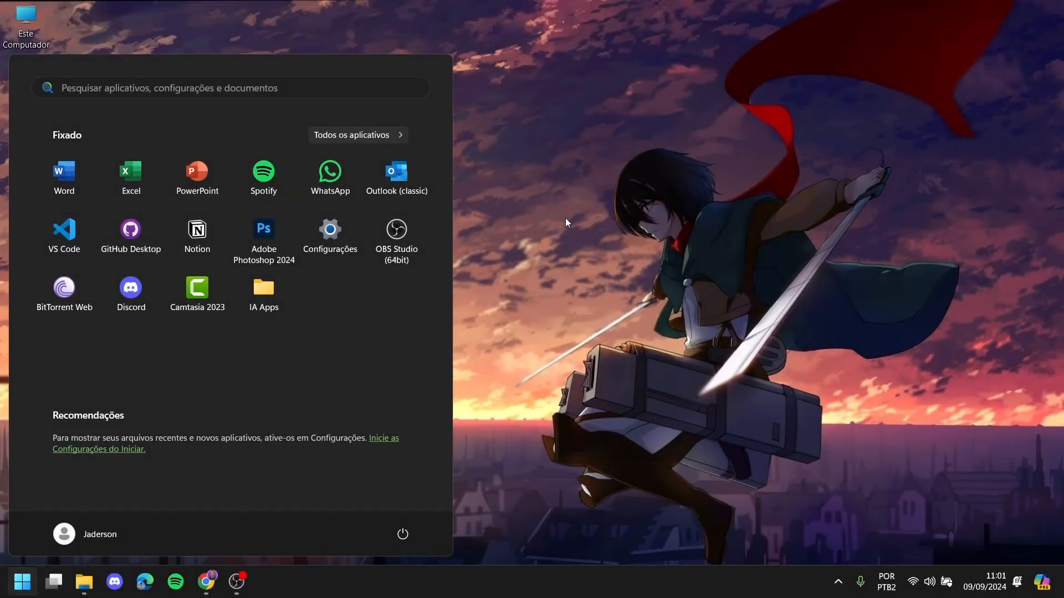
- Launch Teclado Virtual ('tecl') and then Bloco de notas ('bloco') from Start search
{"action": "type", "text": "tecl"}
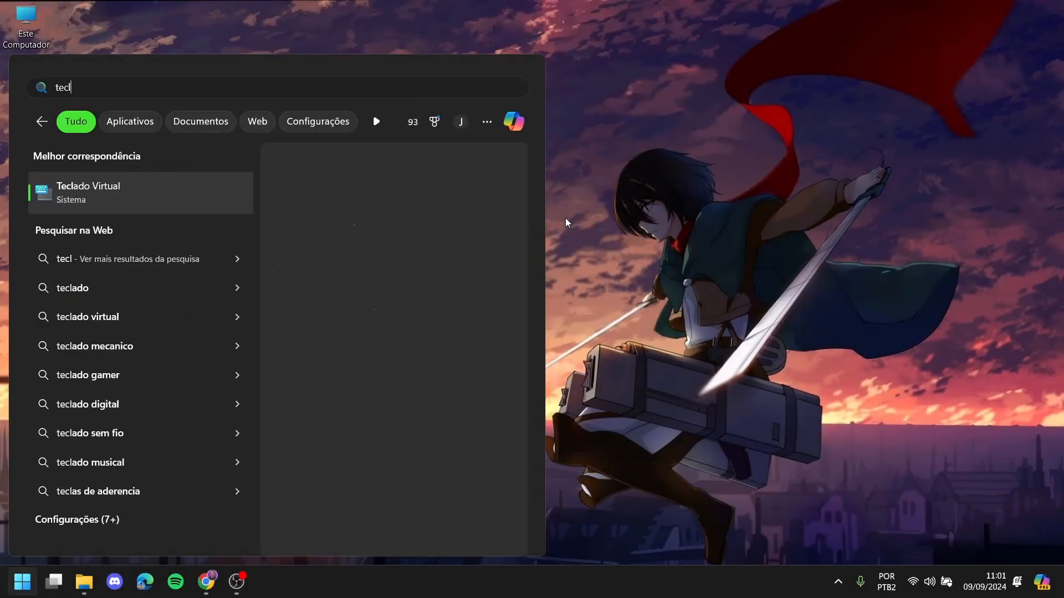
{"action": "key", "text": "Return"}
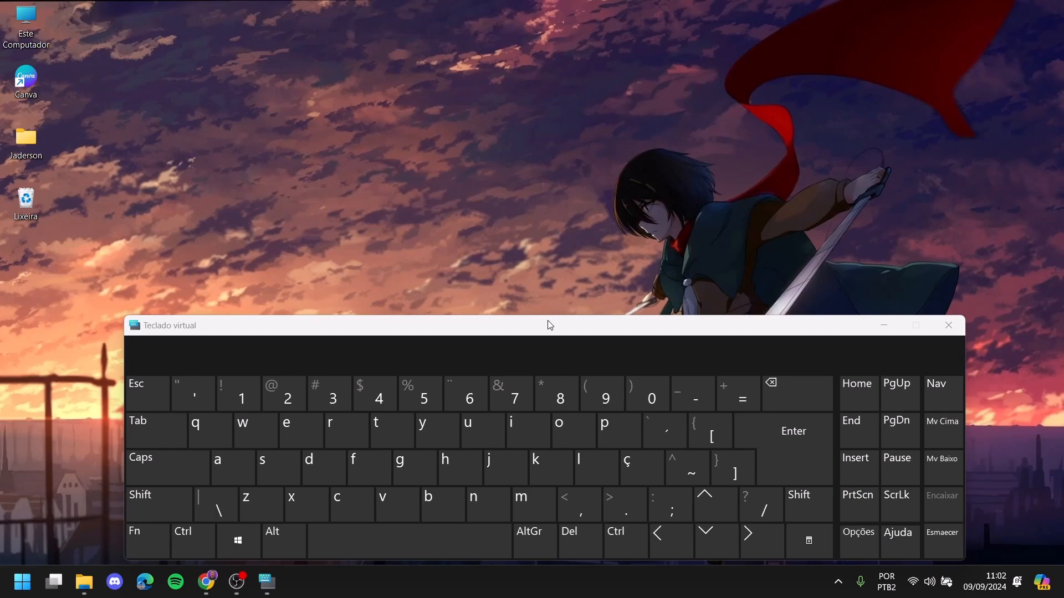
{"action": "key", "text": "super"}
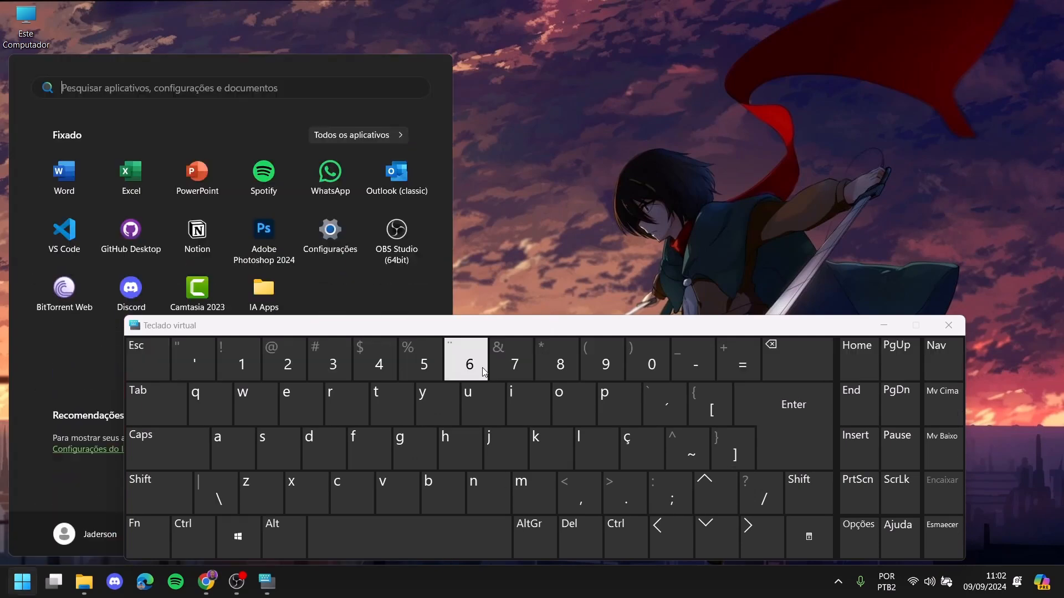
{"action": "type", "text": "bloco"}
{"action": "key", "text": "Return"}
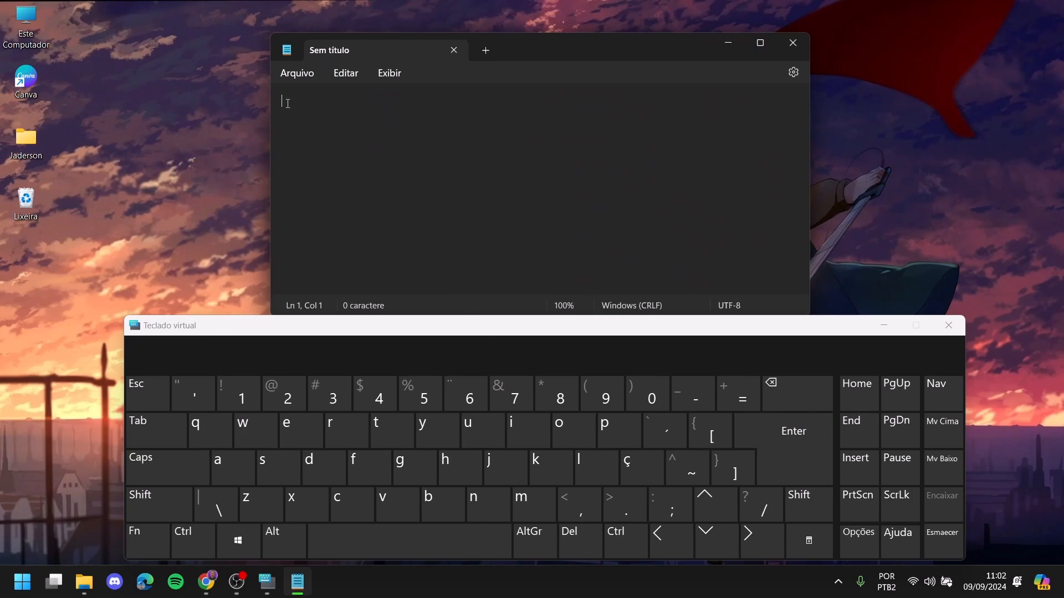
- Type the author's first, middle and last names with capital initials on the first line
{"action": "left_click", "coordinate": [495, 464]}
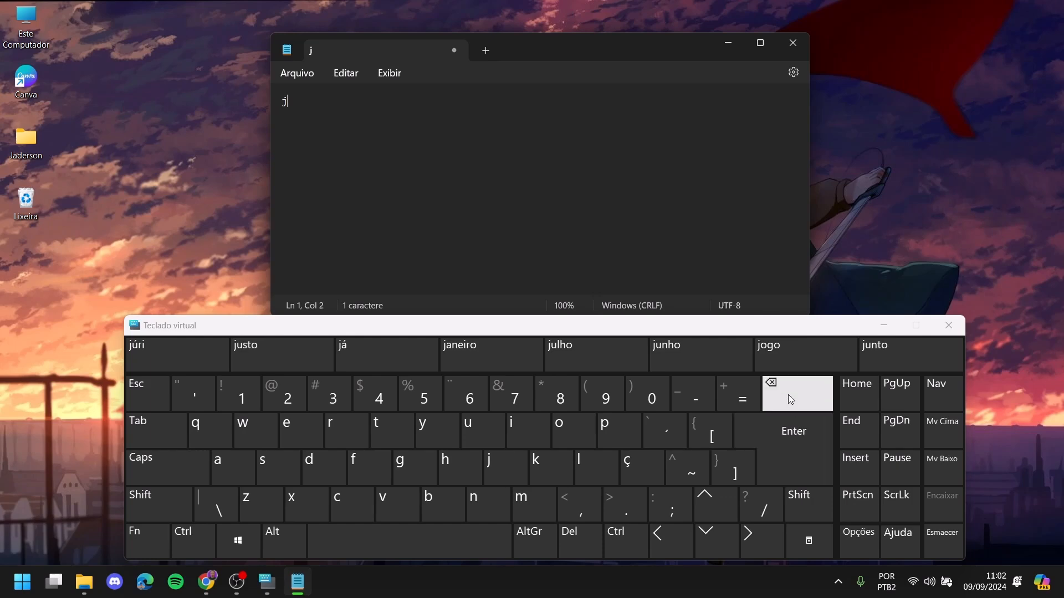
{"action": "left_click", "coordinate": [766, 385]}
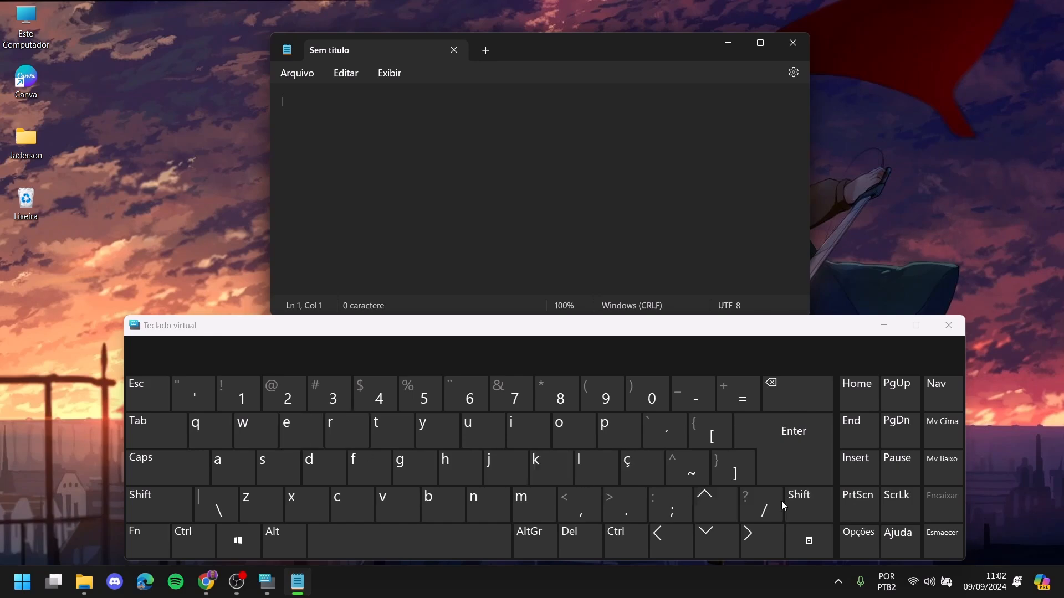
{"action": "left_click", "coordinate": [512, 465]}
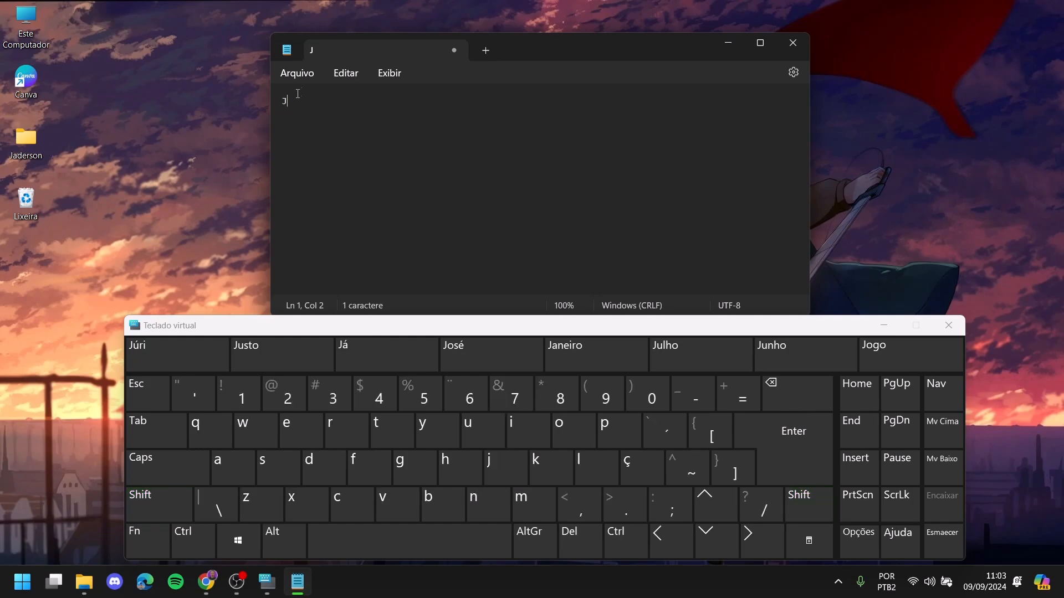
{"action": "left_click_drag", "start_coordinate": [292, 102], "coordinate": [276, 108]}
{"action": "left_click", "coordinate": [339, 110]}
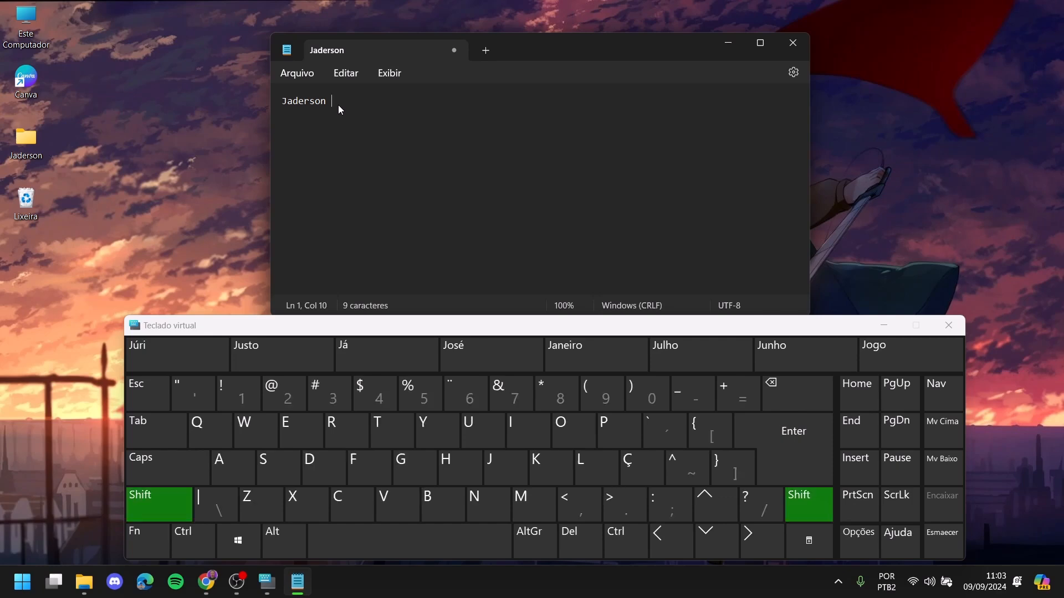
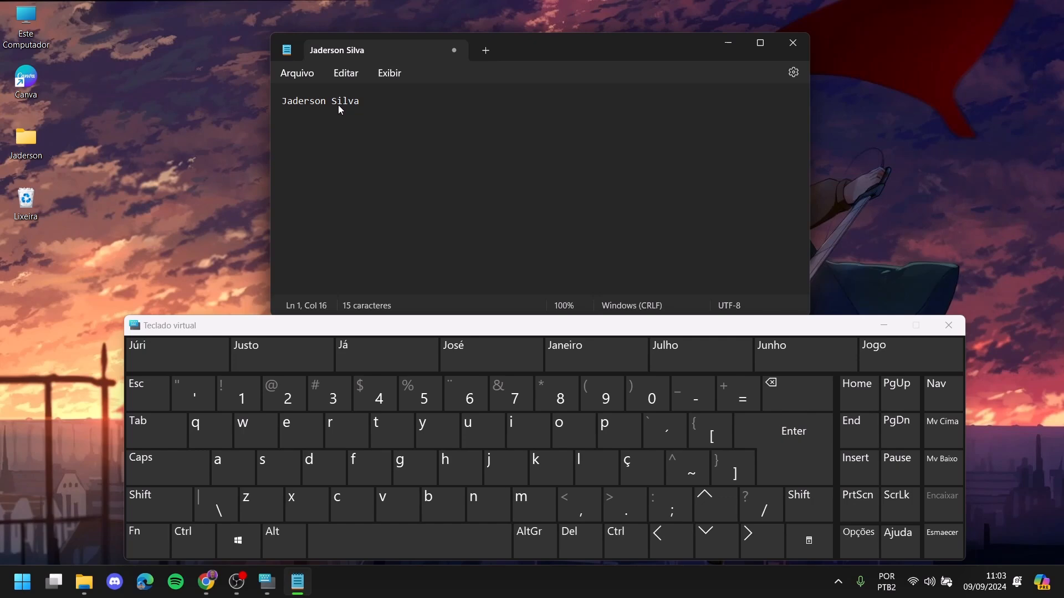
{"action": "key", "text": "shift"}
- With Caps on, type the first name in capitals, then erase it and the trailing space
{"action": "left_click", "coordinate": [165, 467]}
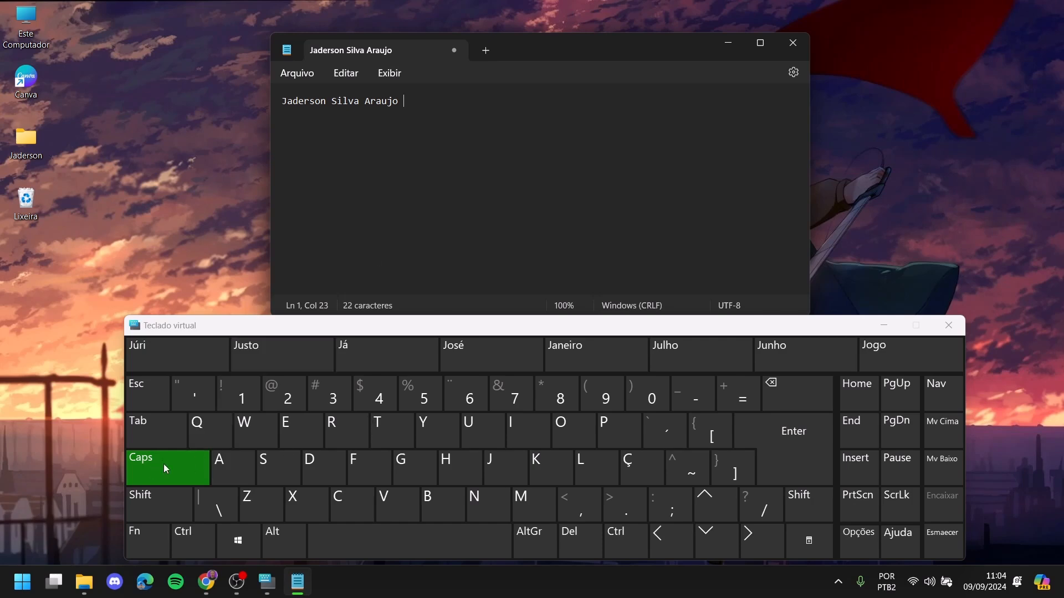
{"action": "left_click", "coordinate": [491, 461]}
{"action": "left_click", "coordinate": [232, 465]}
{"action": "left_click", "coordinate": [321, 466]}
{"action": "left_click", "coordinate": [299, 430]}
{"action": "left_click", "coordinate": [339, 432]}
{"action": "left_click", "coordinate": [281, 465]}
{"action": "left_click", "coordinate": [574, 432]}
{"action": "left_click", "coordinate": [487, 503]}
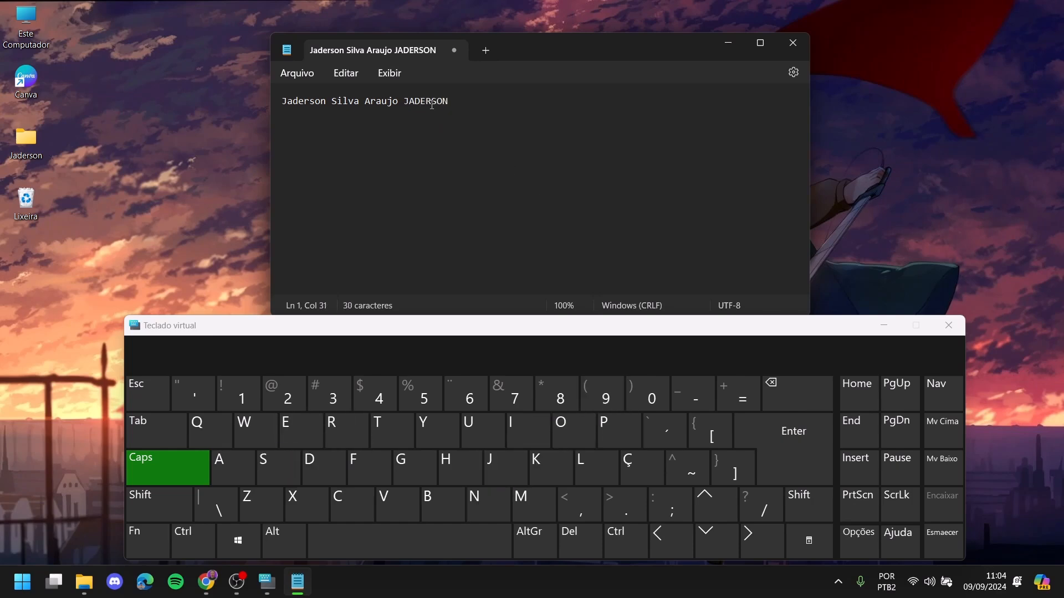
{"action": "key", "text": "BackSpace"}
{"action": "key", "text": "BackSpace"}
{"action": "key", "text": "BackSpace"}
{"action": "key", "text": "BackSpace"}
{"action": "key", "text": "BackSpace"}
{"action": "key", "text": "BackSpace"}
{"action": "key", "text": "BackSpace"}
{"action": "key", "text": "BackSpace"}
{"action": "key", "text": "BackSpace"}
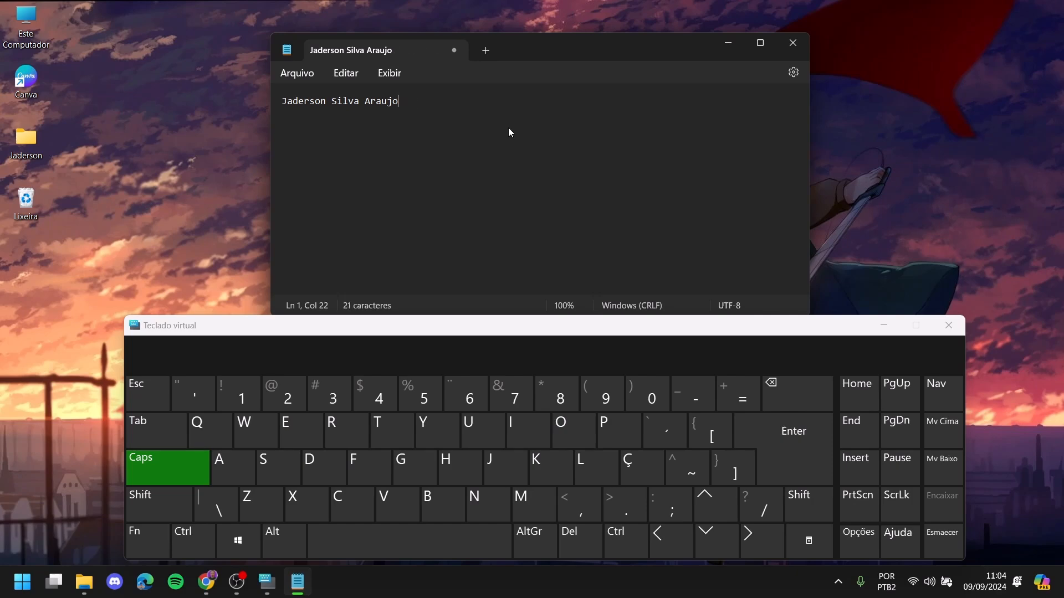
{"action": "left_click", "coordinate": [179, 459]}
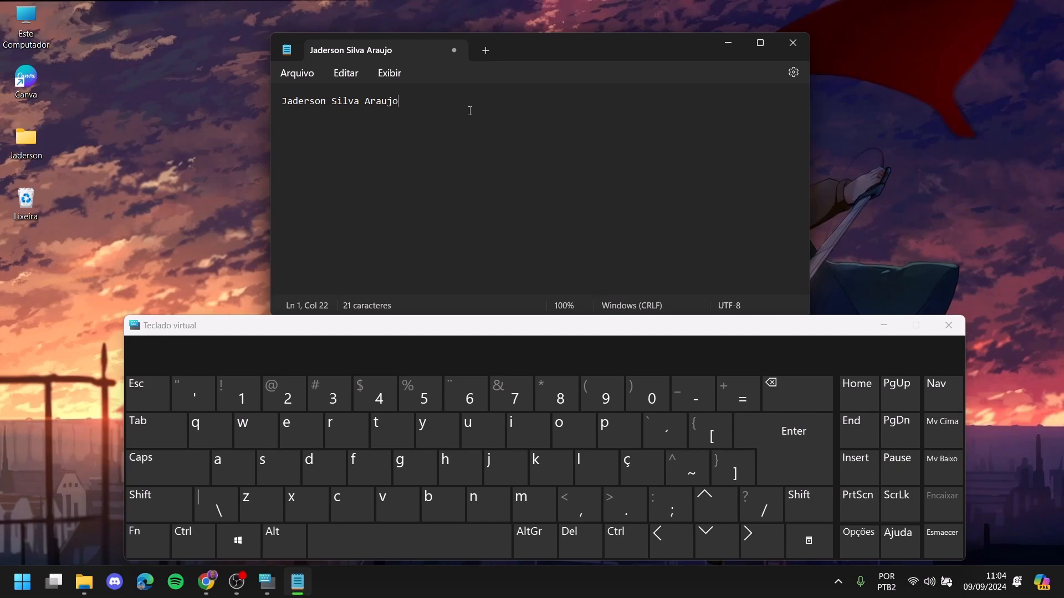
- Start a new line and type 'õõ' using the tilde dead key
{"action": "key", "text": "Return"}
{"action": "key", "text": "Return"}
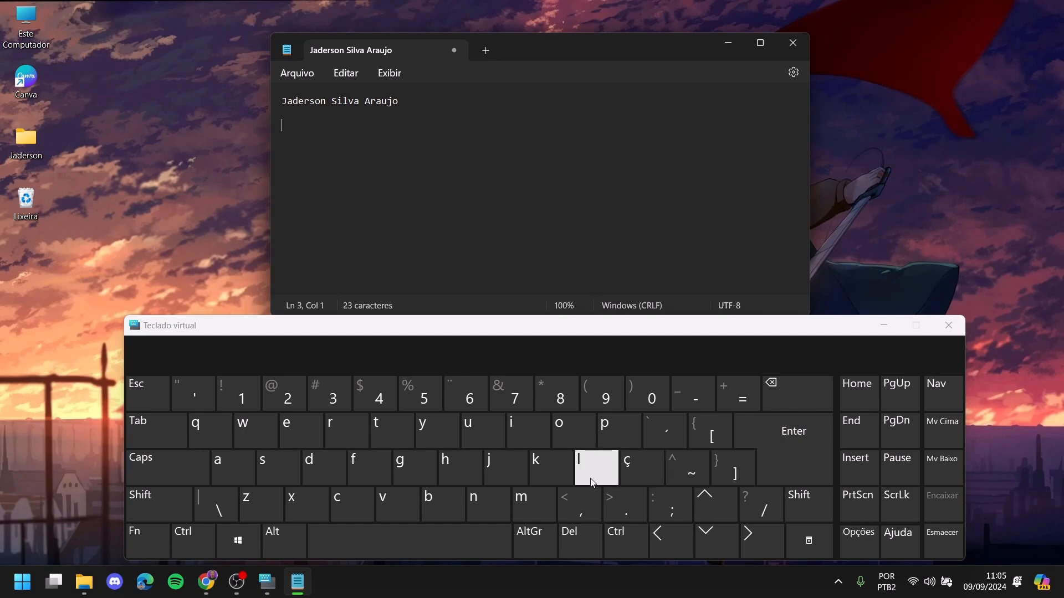
{"action": "left_click", "coordinate": [692, 476]}
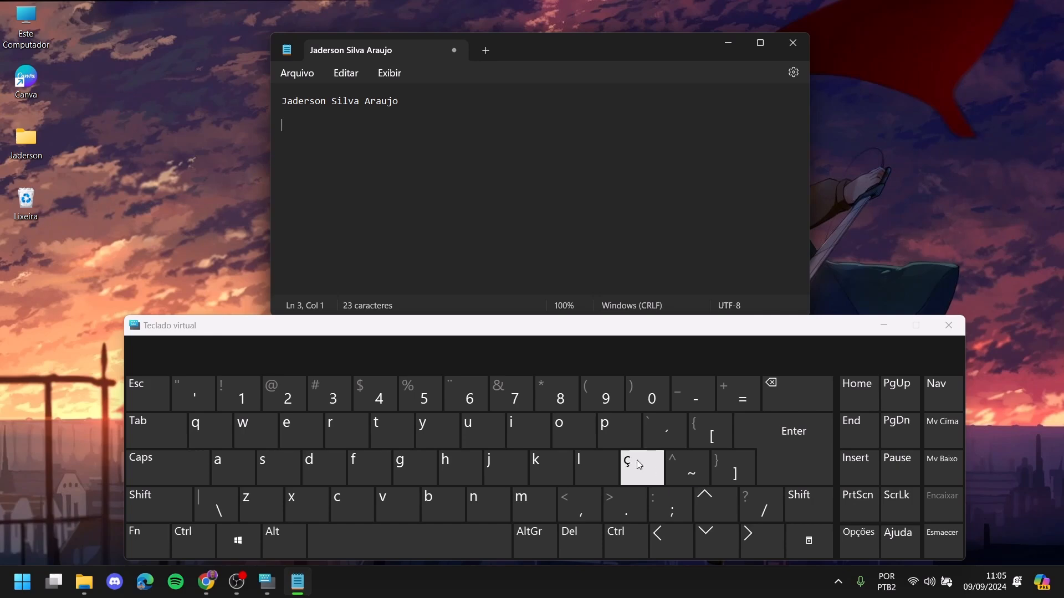
{"action": "left_click", "coordinate": [583, 436]}
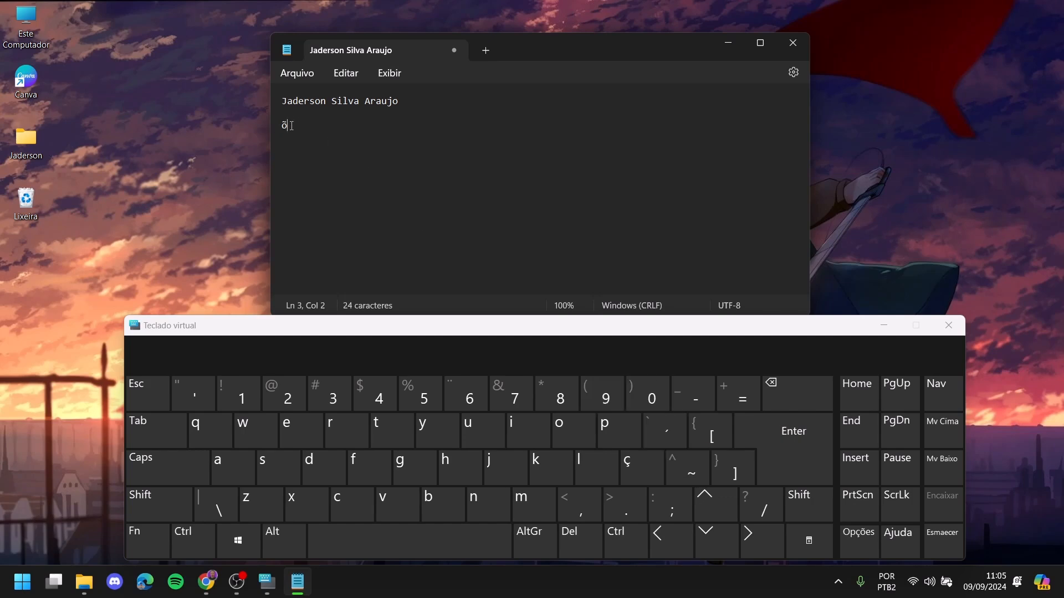
{"action": "left_click", "coordinate": [574, 436]}
- Try adding a circumflex o with Shift, deleting the plain o's it produces
{"action": "left_click", "coordinate": [174, 498]}
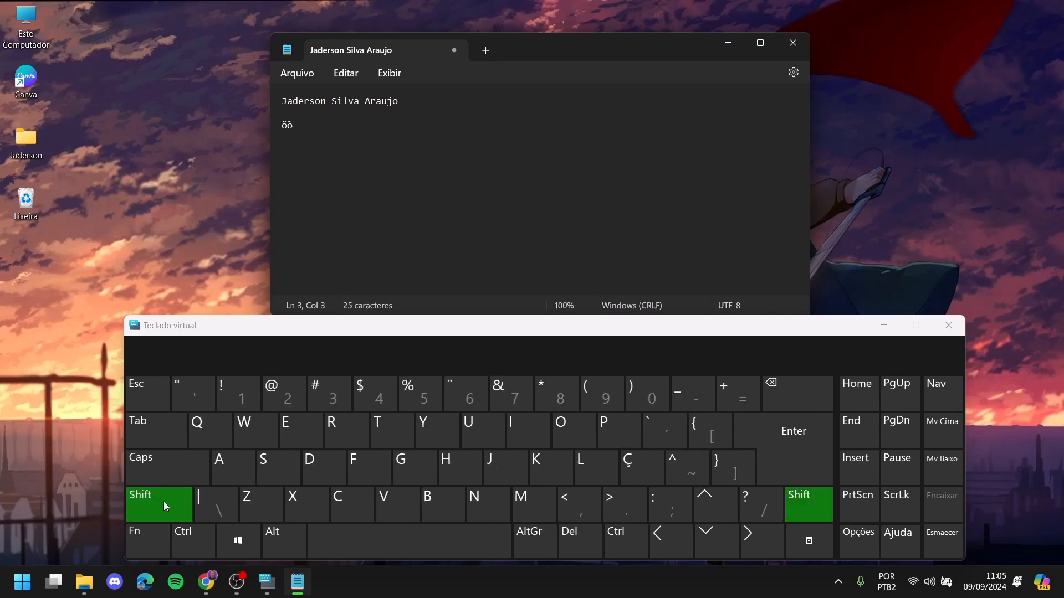
{"action": "left_click", "coordinate": [683, 463]}
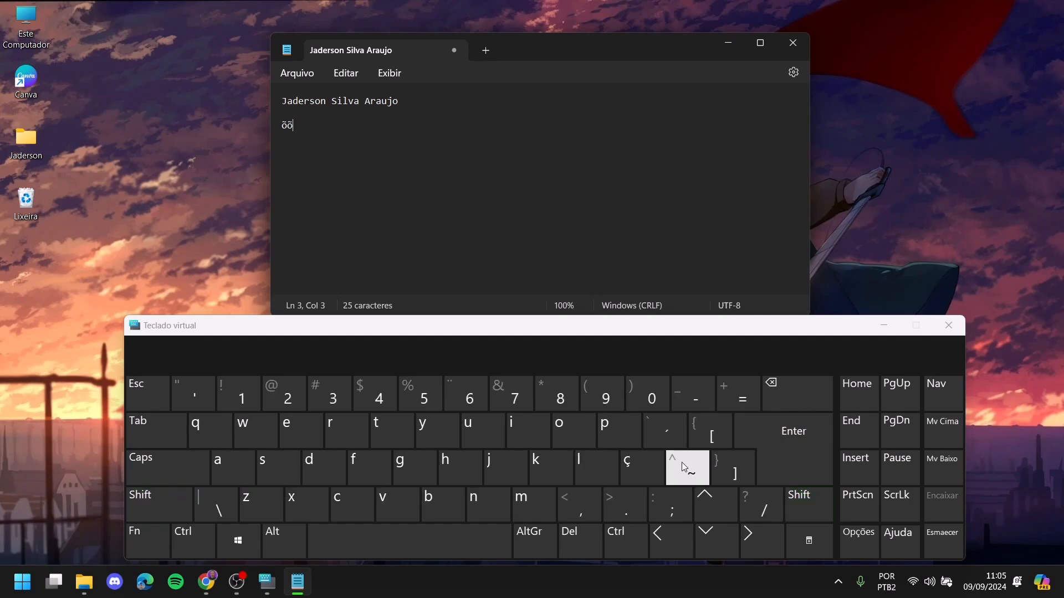
{"action": "left_click", "coordinate": [579, 442]}
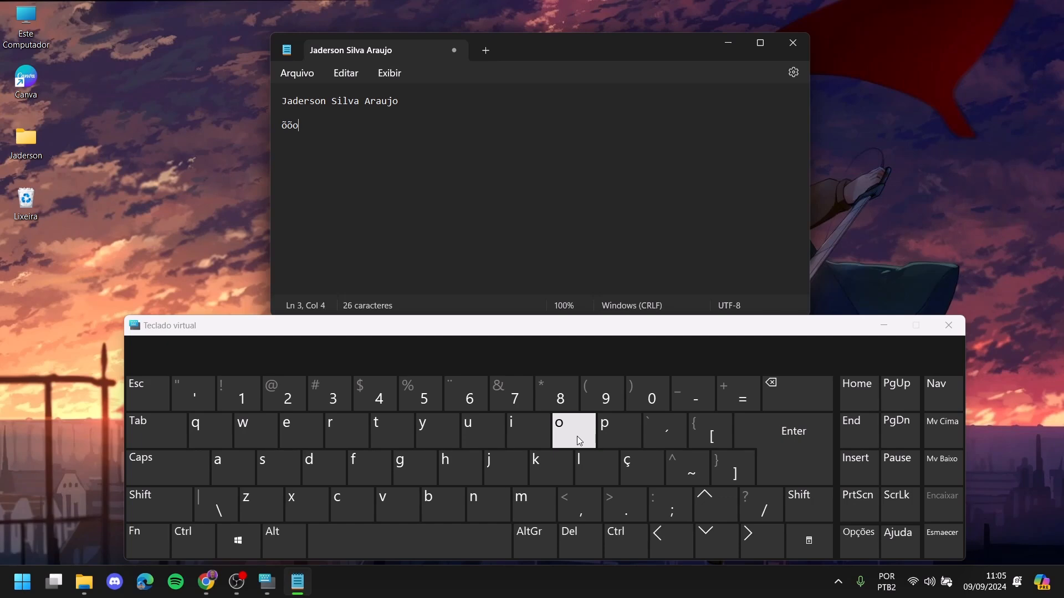
{"action": "left_click", "coordinate": [776, 399]}
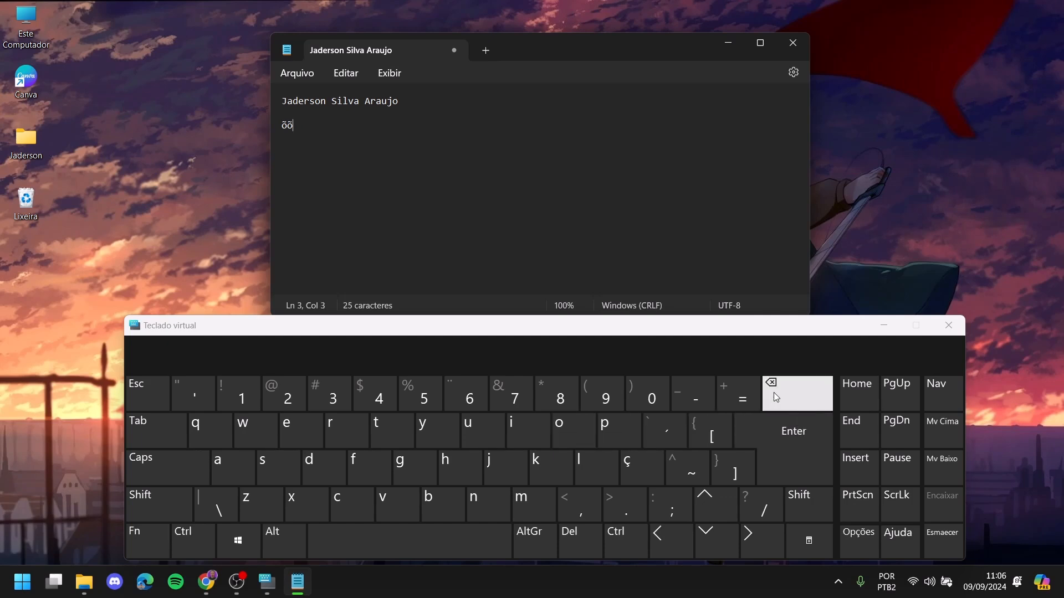
{"action": "key", "text": "shift"}
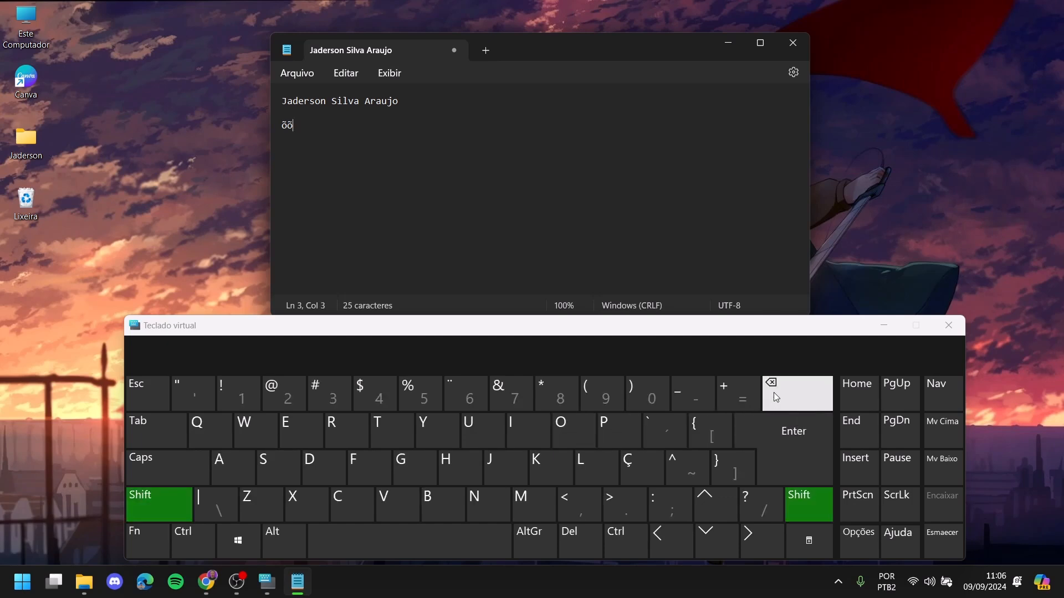
{"action": "type", "text": "o"}
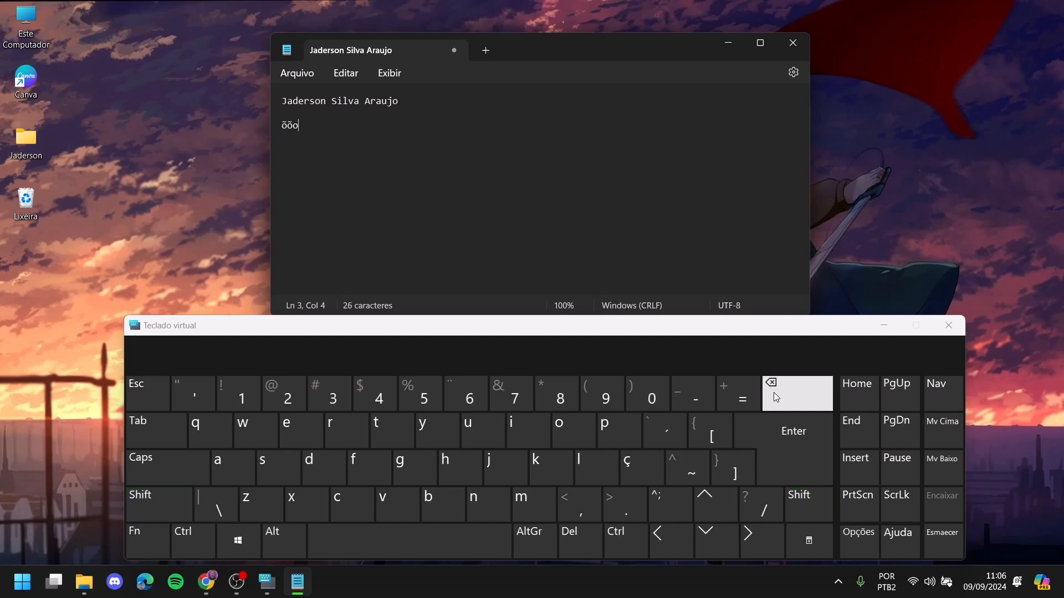
{"action": "left_click", "coordinate": [777, 397]}
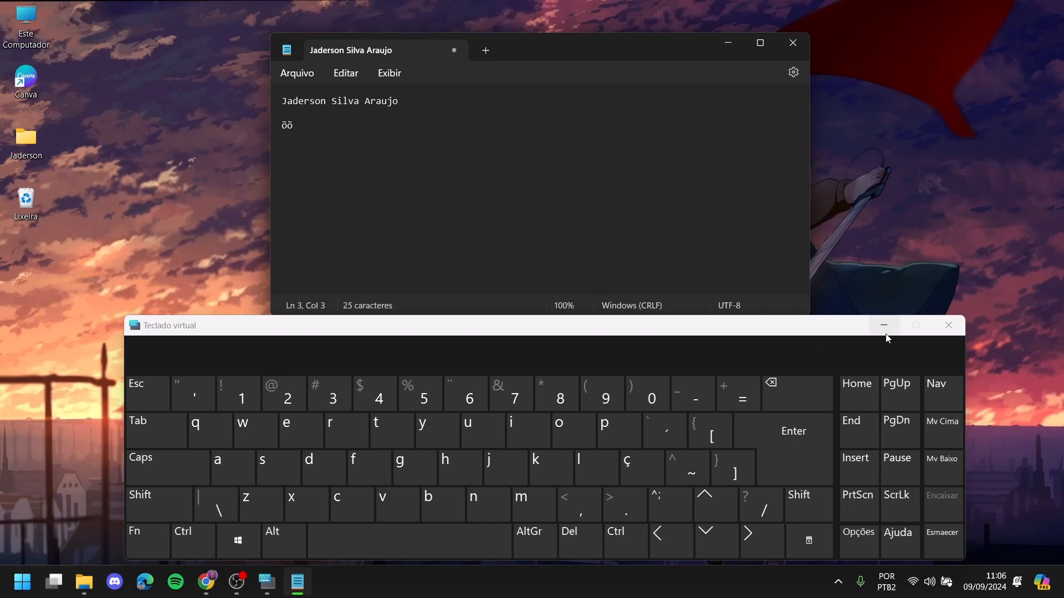
- Close the on-screen keyboard and type 'ôôÔô' after the 'õõ' on the physical keyboard
{"action": "left_click", "coordinate": [949, 325]}
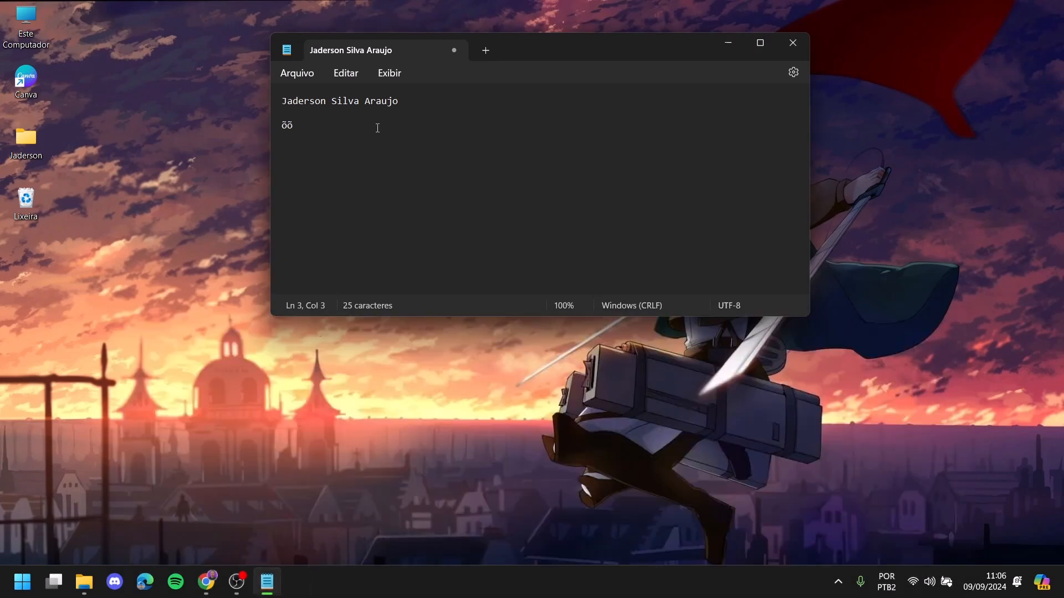
{"action": "type", "text": "ô"}
{"action": "type", "text": "ô"}
{"action": "type", "text": "Ô"}
{"action": "type", "text": "ô"}
- Reopen Teclado Virtual by searching 'tecl' in Start
{"action": "key", "text": "super"}
{"action": "type", "text": "tecl"}
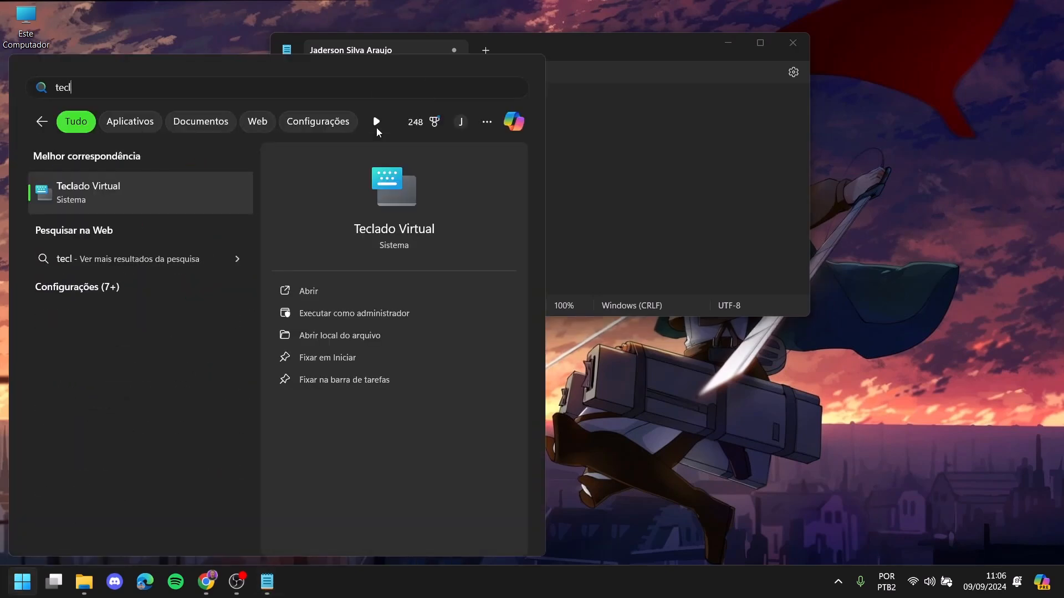
{"action": "key", "text": "Return"}
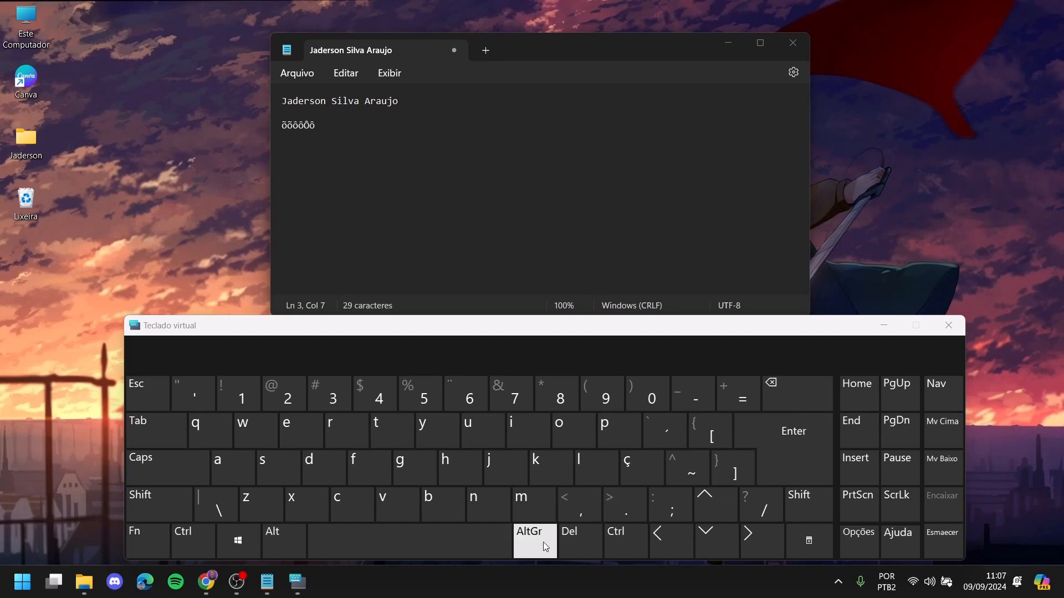
- Close the on-screen keyboard, then type and delete 'º' and '1º'
{"action": "left_click", "coordinate": [949, 325]}
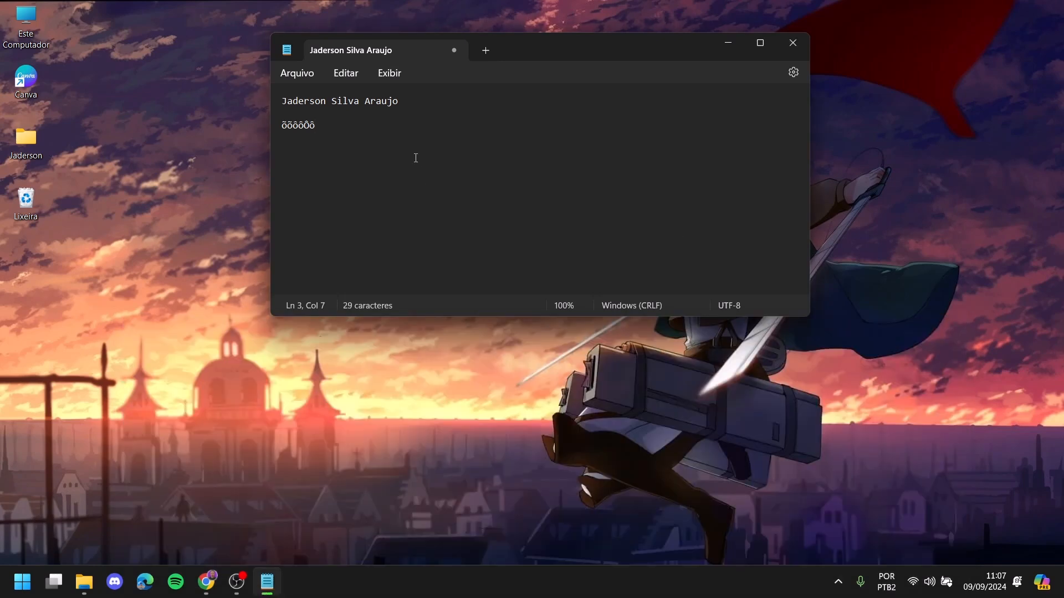
{"action": "type", "text": "º"}
{"action": "key", "text": "BackSpace"}
{"action": "type", "text": "1º"}
{"action": "key", "text": "BackSpace"}
{"action": "key", "text": "BackSpace"}
{"action": "key", "text": "BackSpace"}
{"action": "key", "text": "BackSpace"}
{"action": "key", "text": "BackSpace"}
{"action": "key", "text": "BackSpace"}
{"action": "key", "text": "BackSpace"}
{"action": "key", "text": "BackSpace"}
{"action": "key", "text": "BackSpace"}
{"action": "key", "text": "BackSpace"}
- Practise selecting the name line and its first letter, leaving nothing selected
{"action": "left_click_drag", "start_coordinate": [430, 105], "coordinate": [277, 102]}
{"action": "left_click", "coordinate": [427, 104]}
{"action": "left_click_drag", "start_coordinate": [288, 102], "coordinate": [281, 105]}
{"action": "left_click", "coordinate": [441, 109]}
{"action": "left_click_drag", "start_coordinate": [371, 102], "coordinate": [273, 103]}
{"action": "left_click", "coordinate": [463, 109]}
{"action": "left_click_drag", "start_coordinate": [284, 101], "coordinate": [420, 106]}
{"action": "left_click", "coordinate": [419, 110]}
- Choose Arquivo > Salvar for the unsaved note and move the Salvar como dialog aside
{"action": "left_click", "coordinate": [293, 76]}
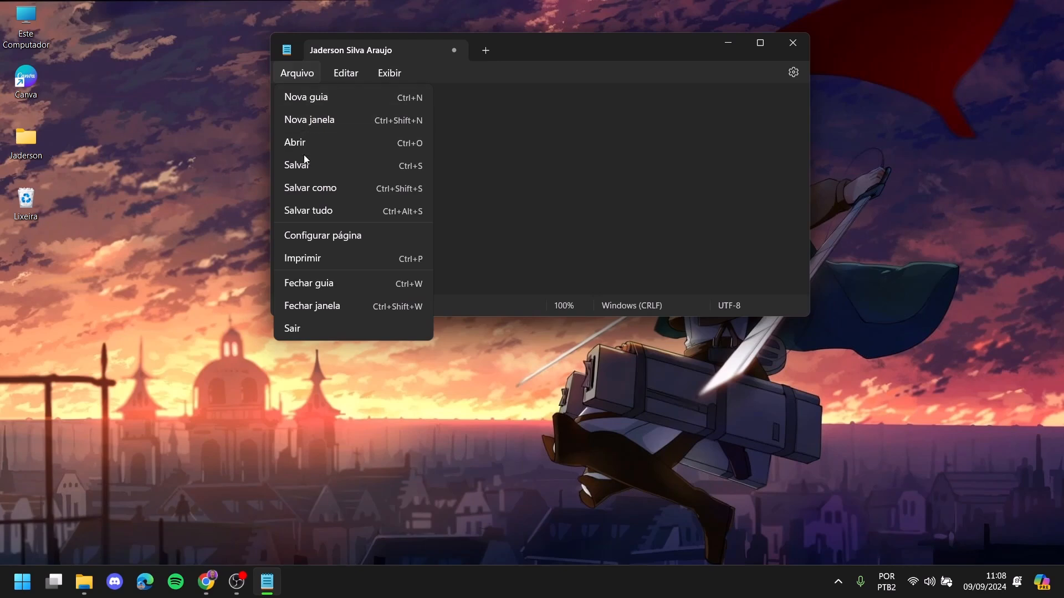
{"action": "mouse_move", "coordinate": [396, 73]}
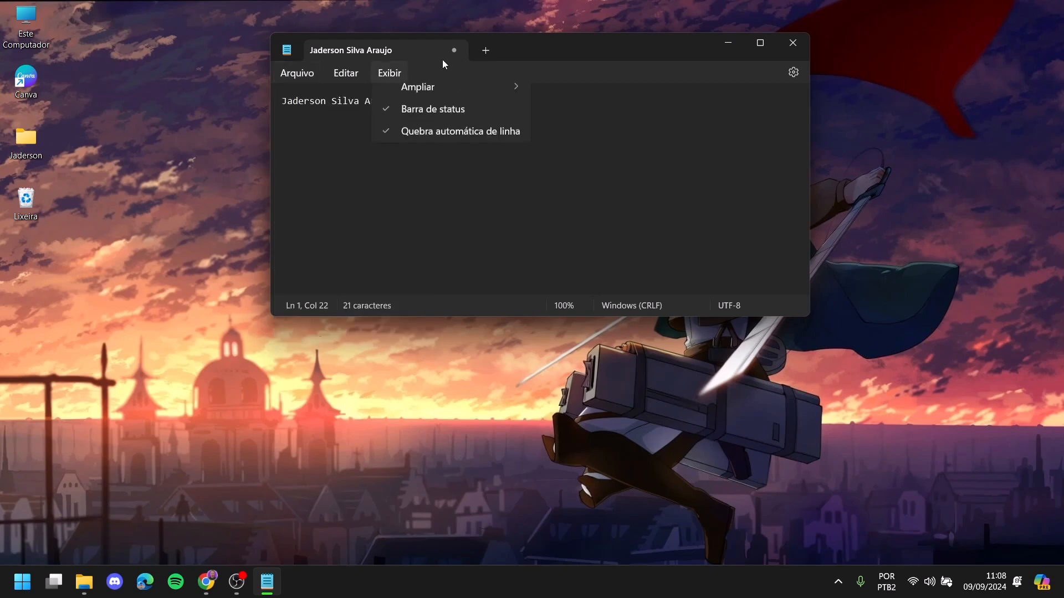
{"action": "mouse_move", "coordinate": [309, 74]}
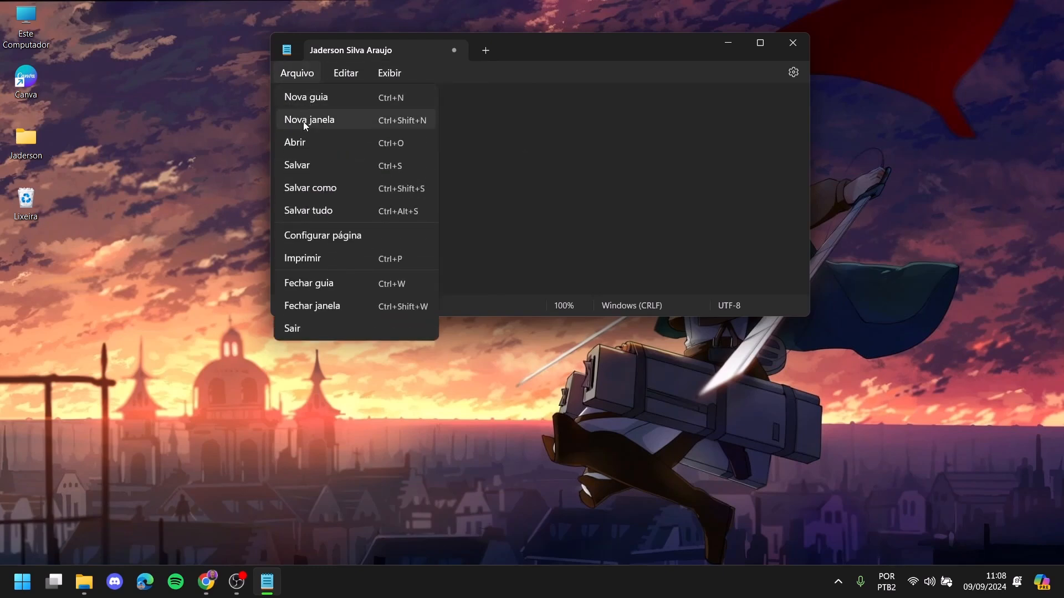
{"action": "left_click", "coordinate": [329, 164]}
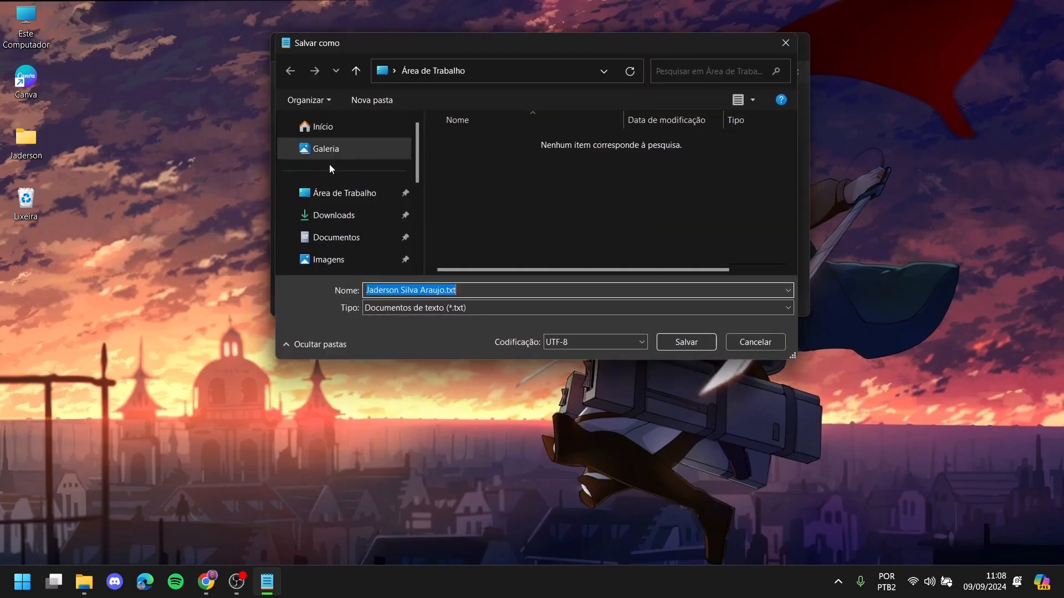
{"action": "left_click_drag", "start_coordinate": [408, 44], "coordinate": [506, 84]}
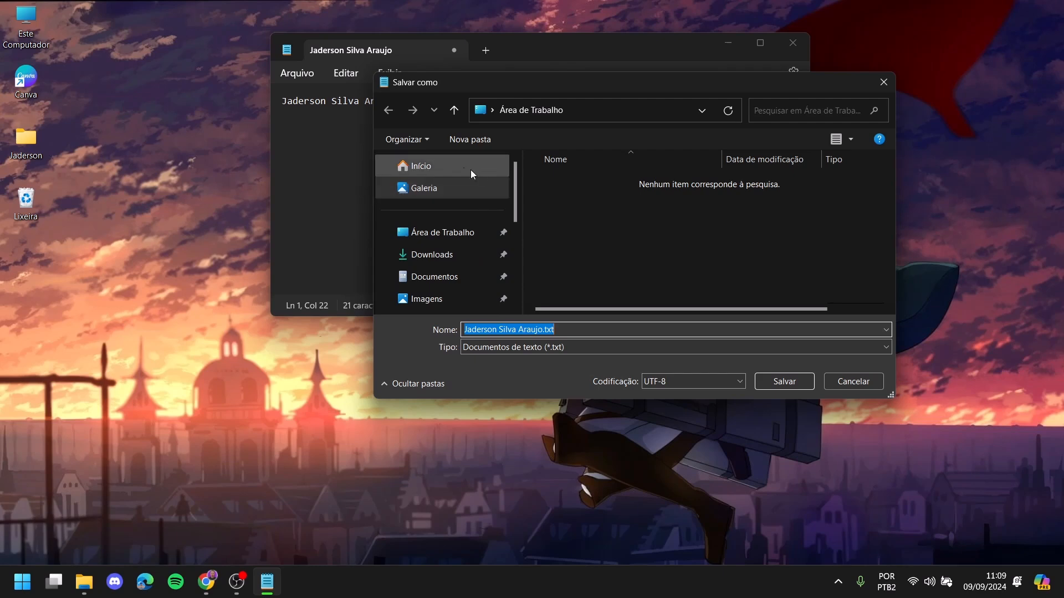
{"action": "left_click", "coordinate": [442, 234]}
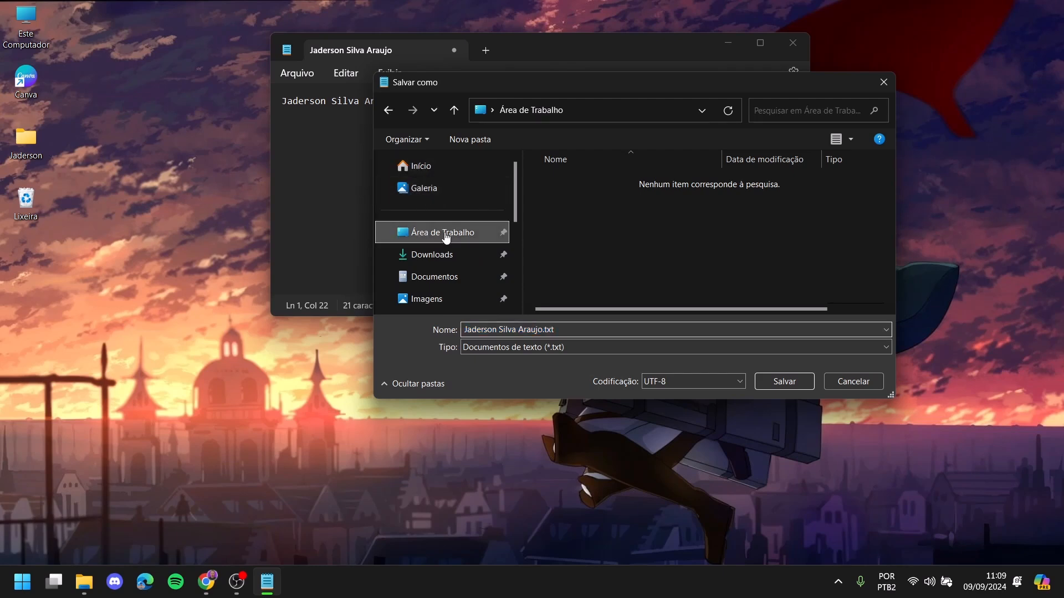
{"action": "left_click", "coordinate": [433, 254]}
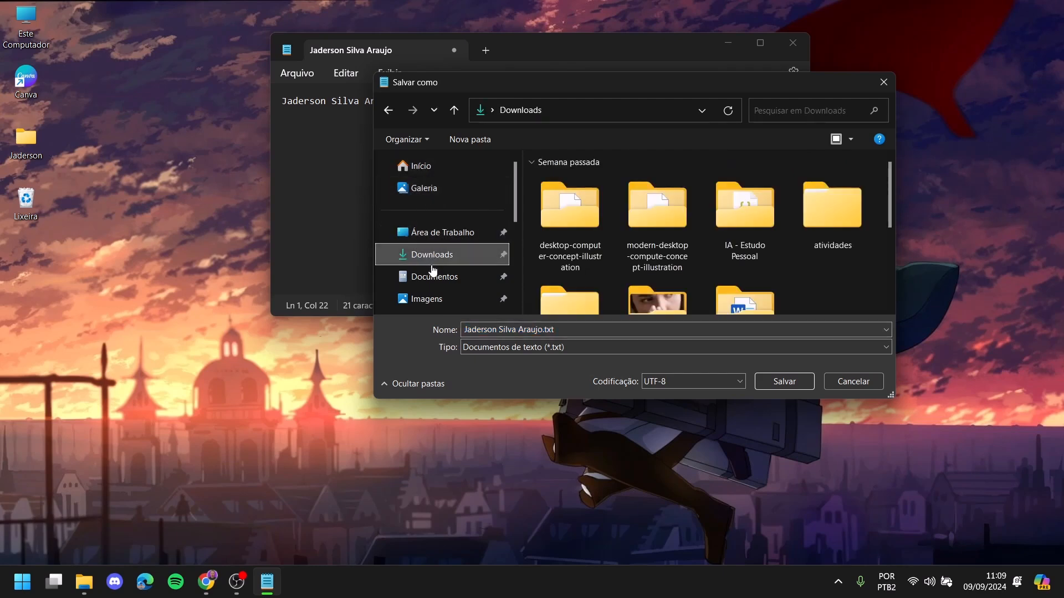
{"action": "left_click", "coordinate": [430, 277]}
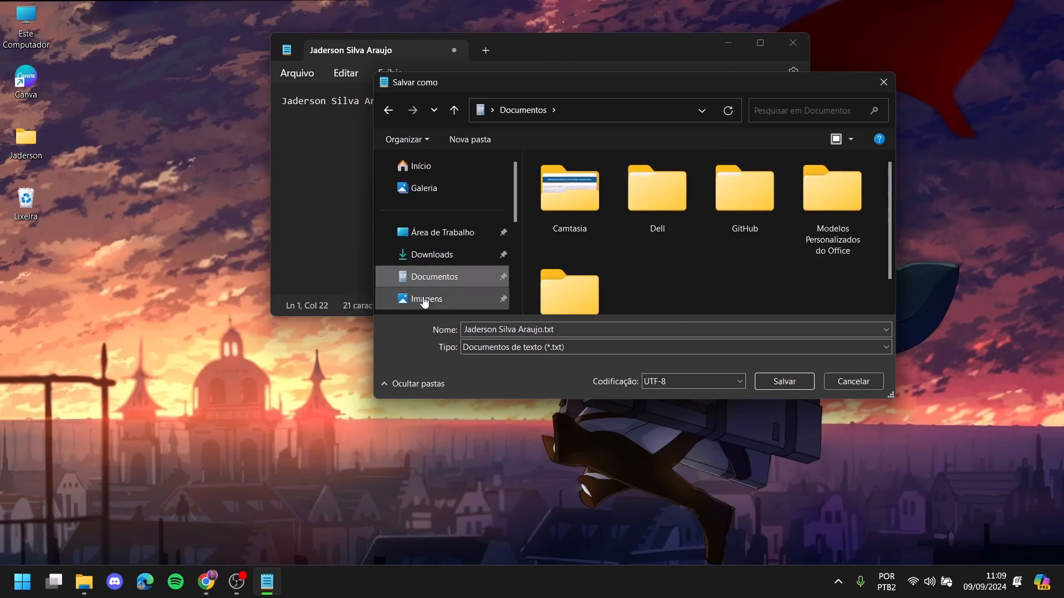
{"action": "left_click", "coordinate": [426, 299]}
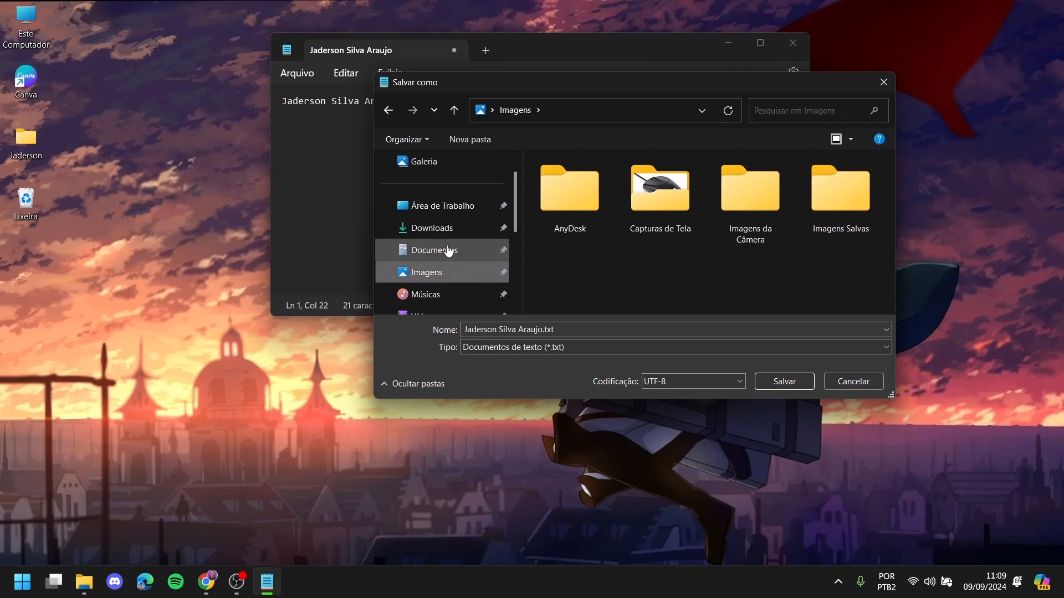
{"action": "left_click", "coordinate": [435, 209]}
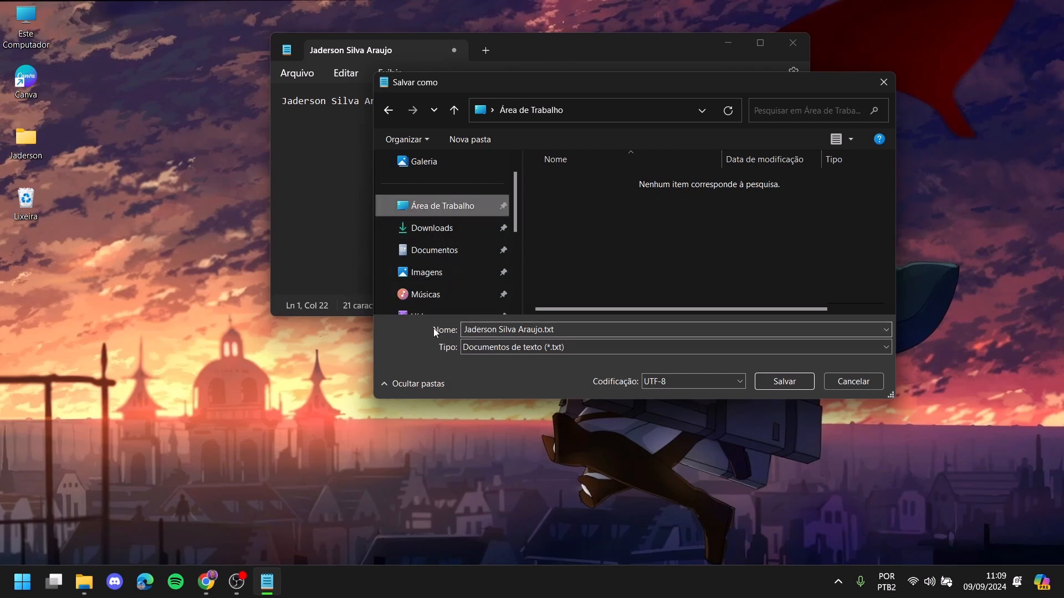
{"action": "left_click", "coordinate": [495, 331]}
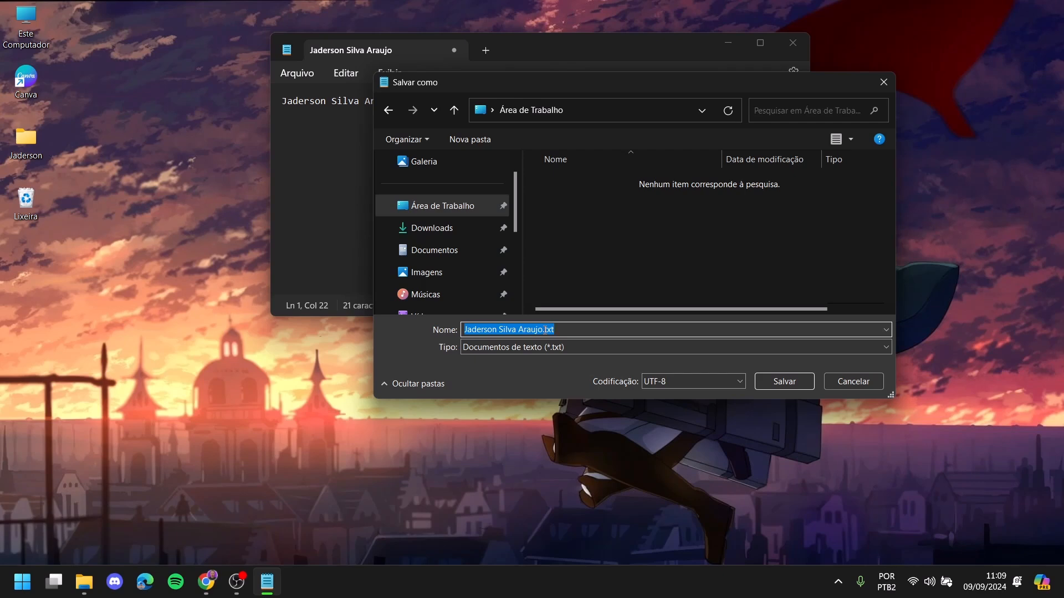
- Clear the suggested file name and try out names like 'Atividade sobre salvar arquivos' and 'Meu nome'
{"action": "key", "text": "BackSpace"}
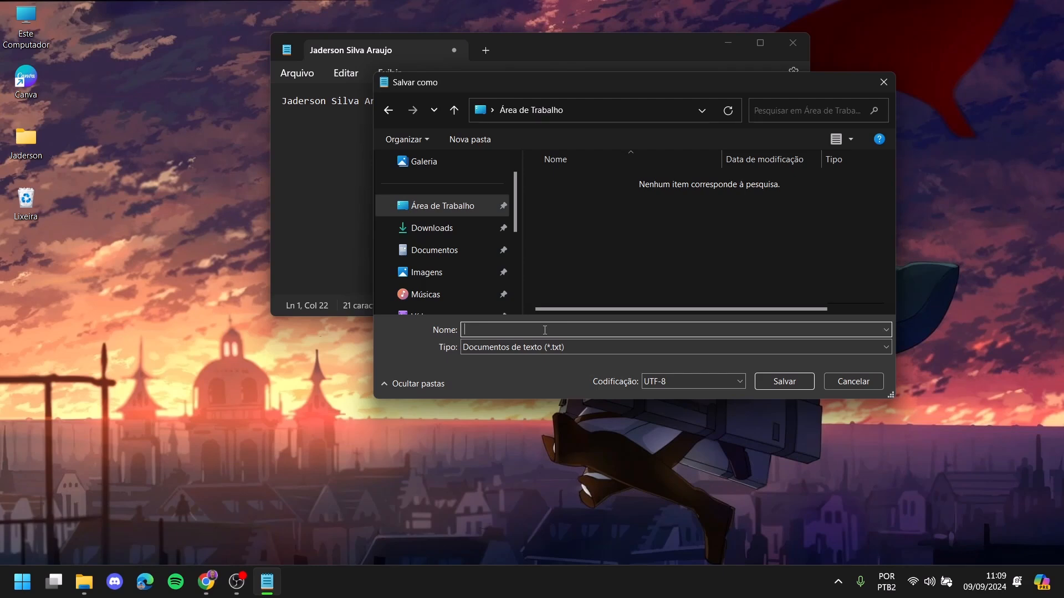
{"action": "type", "text": "Atividade sobre salvar arquivos"}
{"action": "key", "text": "BackSpace"}
{"action": "key", "text": "BackSpace"}
{"action": "key", "text": "BackSpace"}
{"action": "key", "text": "BackSpace"}
{"action": "key", "text": "BackSpace"}
{"action": "key", "text": "BackSpace"}
{"action": "key", "text": "BackSpace"}
{"action": "key", "text": "BackSpace"}
{"action": "key", "text": "BackSpace"}
{"action": "key", "text": "BackSpace"}
{"action": "key", "text": "BackSpace"}
{"action": "key", "text": "BackSpace"}
{"action": "key", "text": "BackSpace"}
{"action": "key", "text": "BackSpace"}
{"action": "key", "text": "BackSpace"}
{"action": "key", "text": "BackSpace"}
{"action": "key", "text": "BackSpace"}
{"action": "key", "text": "BackSpace"}
{"action": "key", "text": "BackSpace"}
{"action": "key", "text": "BackSpace"}
{"action": "type", "text": "Meu nome"}
{"action": "key", "text": "BackSpace"}
{"action": "key", "text": "BackSpace"}
{"action": "key", "text": "BackSpace"}
{"action": "key", "text": "BackSpace"}
{"action": "key", "text": "BackSpace"}
{"action": "key", "text": "BackSpace"}
{"action": "key", "text": "BackSpace"}
{"action": "key", "text": "BackSpace"}
{"action": "type", "text": "At"}
{"action": "key", "text": "BackSpace"}
{"action": "key", "text": "BackSpace"}
- Name the file 'Meu primeiro documento salvo', save it, and select its desktop icon
{"action": "type", "text": "Minha pr"}
{"action": "key", "text": "BackSpace"}
{"action": "key", "text": "BackSpace"}
{"action": "key", "text": "BackSpace"}
{"action": "key", "text": "BackSpace"}
{"action": "key", "text": "BackSpace"}
{"action": "key", "text": "BackSpace"}
{"action": "key", "text": "BackSpace"}
{"action": "type", "text": "eu primeiro documento salvo"}
{"action": "left_click", "coordinate": [785, 381]}
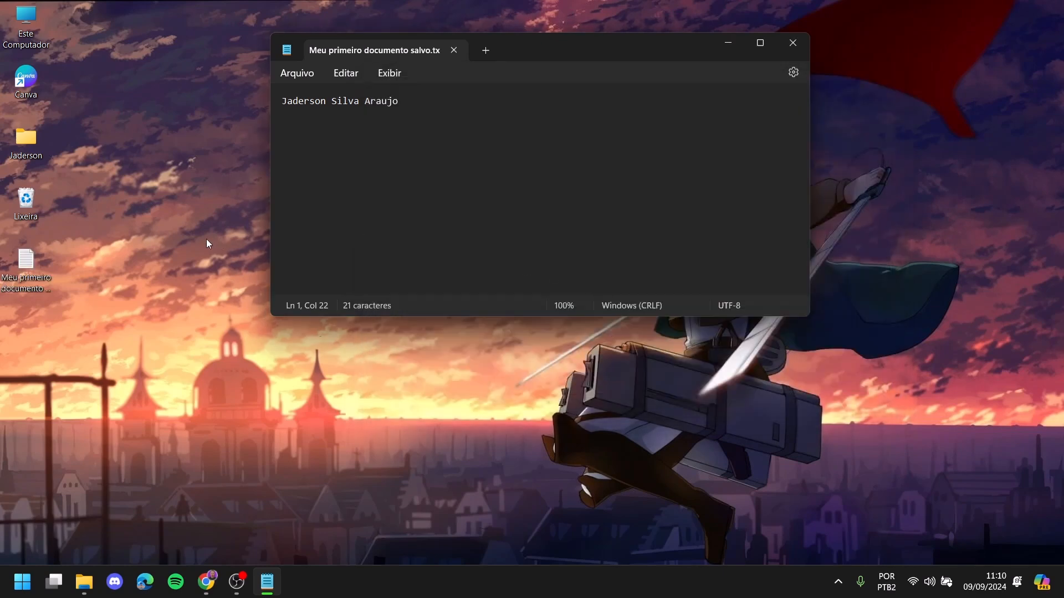
{"action": "left_click", "coordinate": [21, 267]}
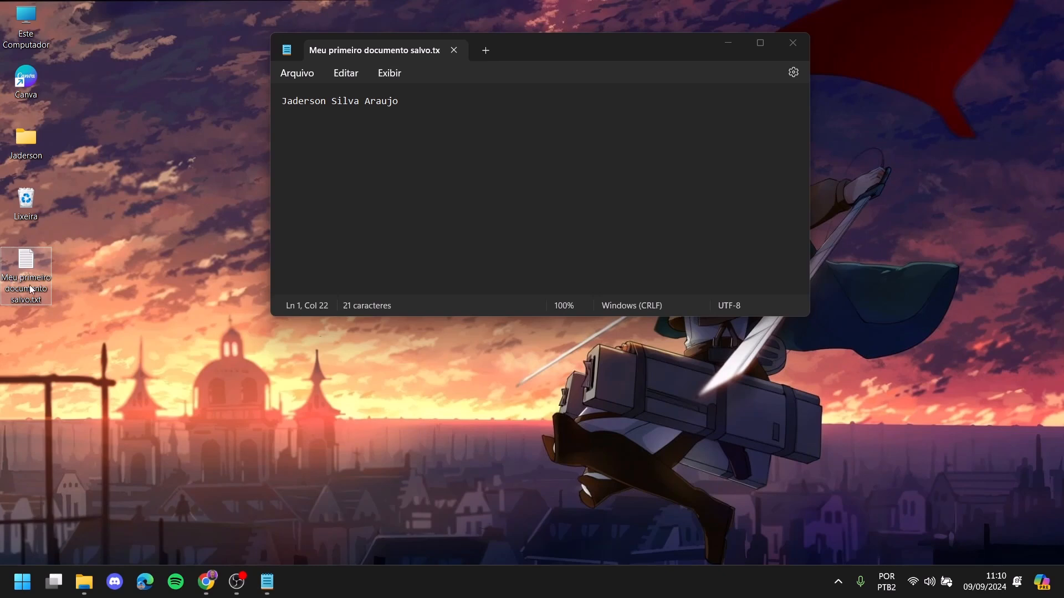
- Close Notepad, then reopen 'Meu primeiro documento salvo.txt' from the desktop by double-click and close it
{"action": "left_click", "coordinate": [782, 44]}
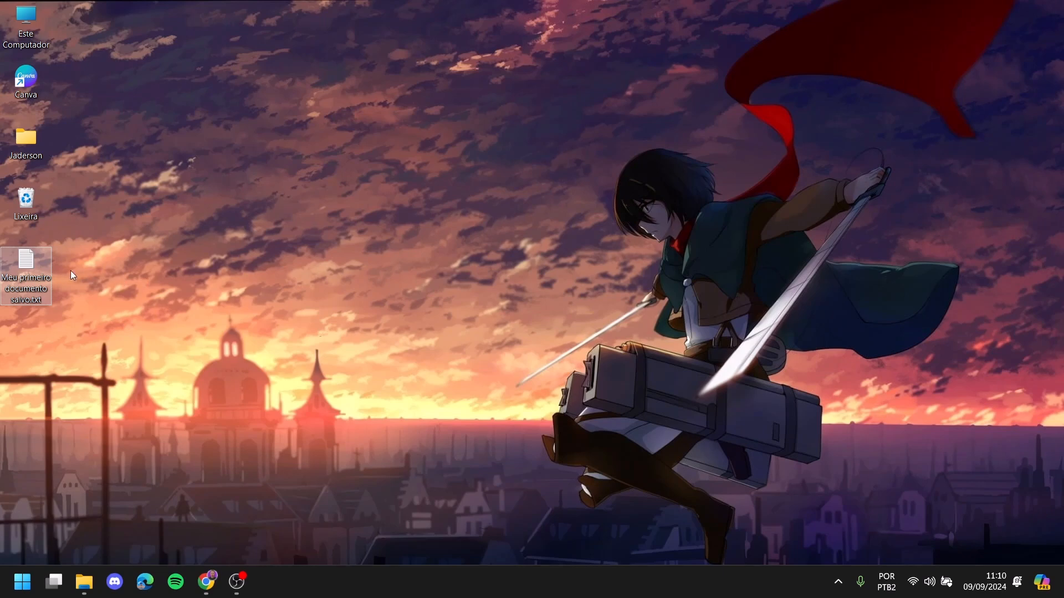
{"action": "mouse_move", "coordinate": [24, 270]}
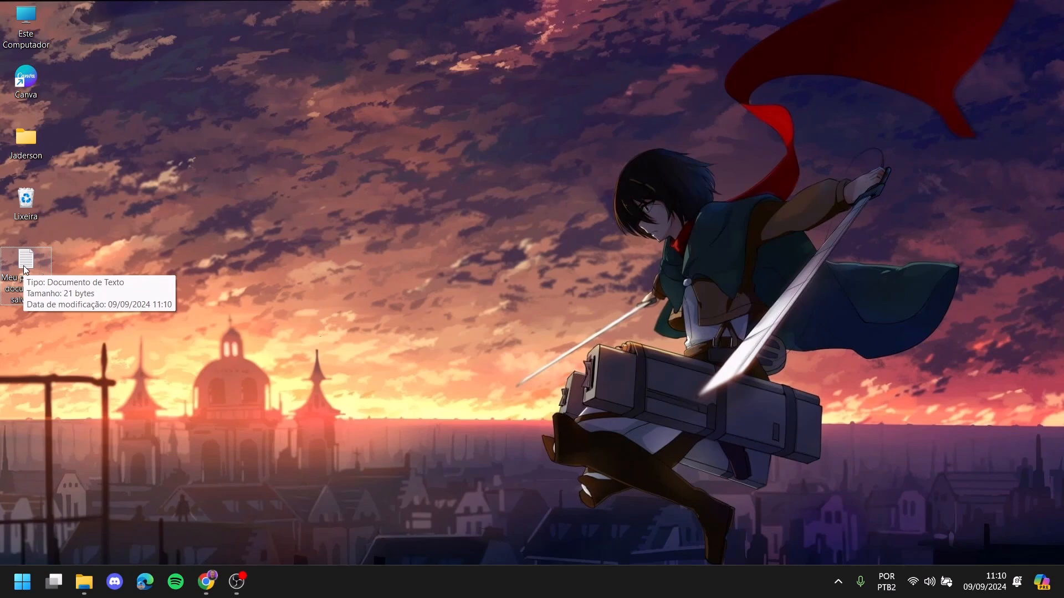
{"action": "double_click", "coordinate": [25, 270]}
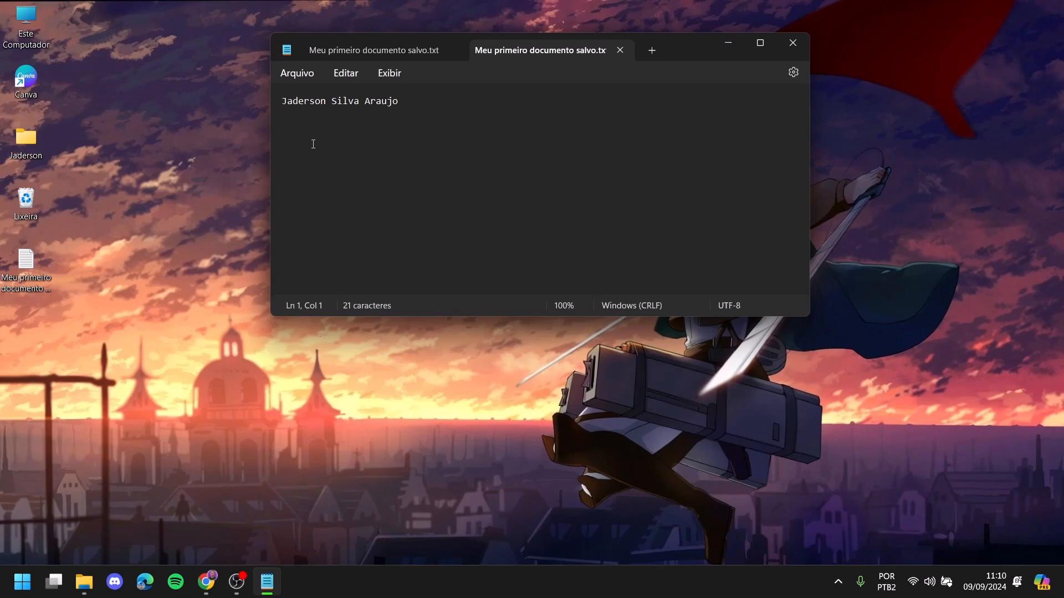
{"action": "left_click", "coordinate": [619, 51]}
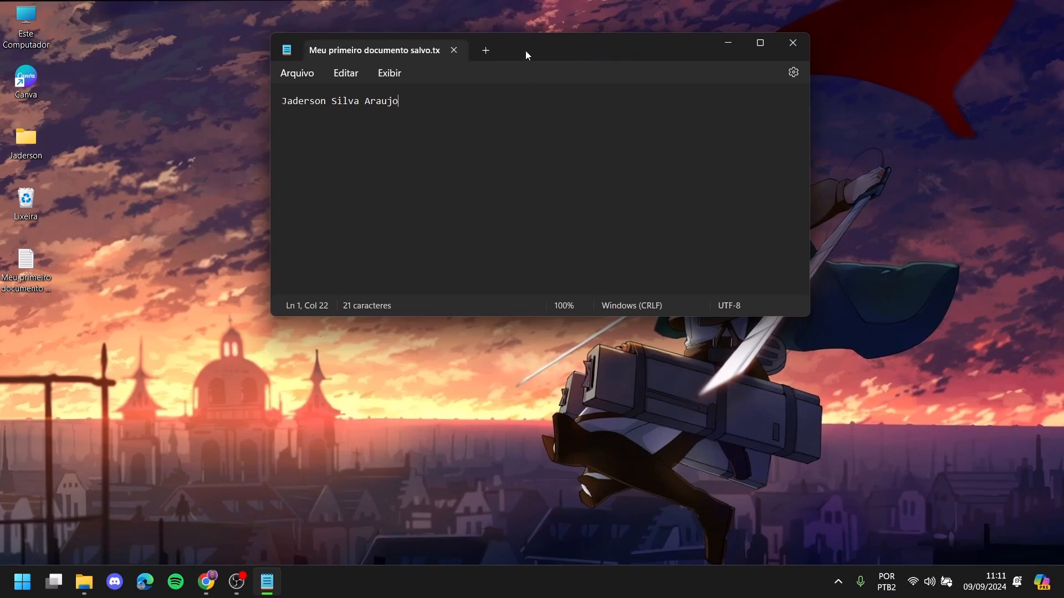
{"action": "left_click", "coordinate": [454, 51]}
{"action": "double_click", "coordinate": [26, 267]}
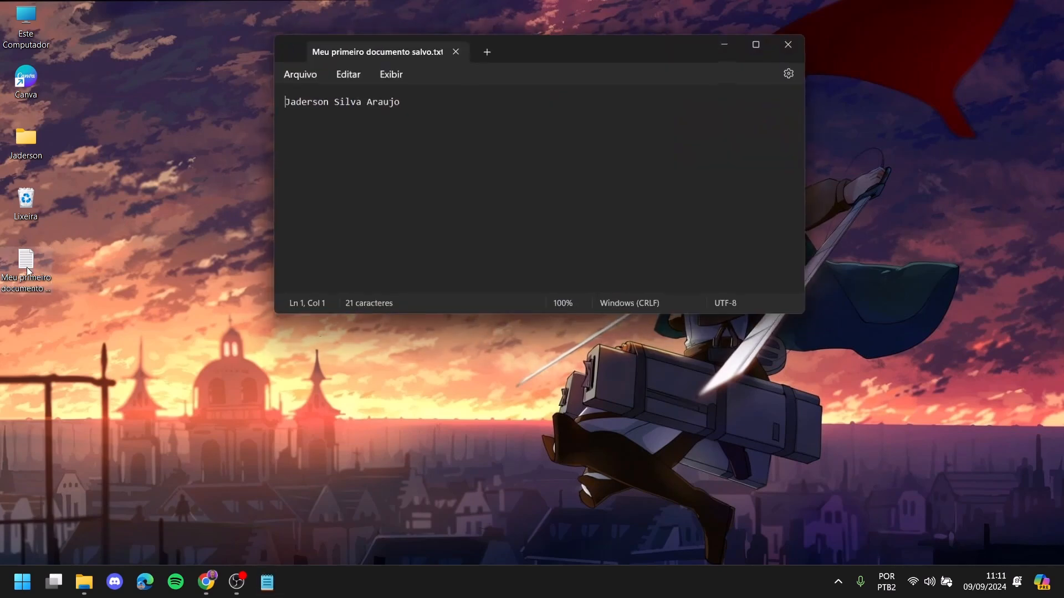
{"action": "left_click", "coordinate": [455, 51]}
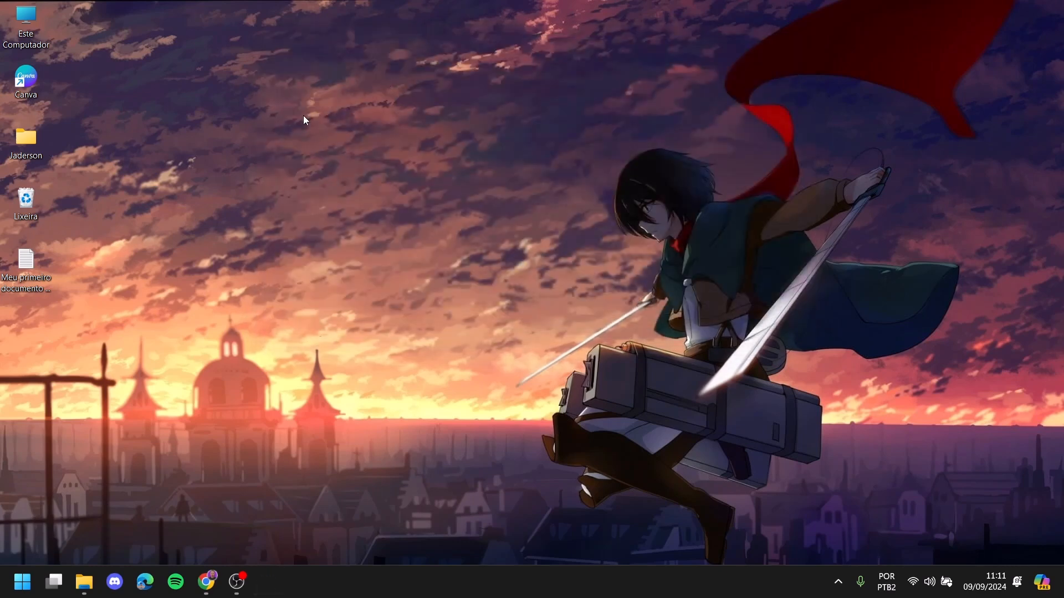
- Open the file via right-click > Abrir, close it, then double-click it open and close again
{"action": "right_click", "coordinate": [31, 261]}
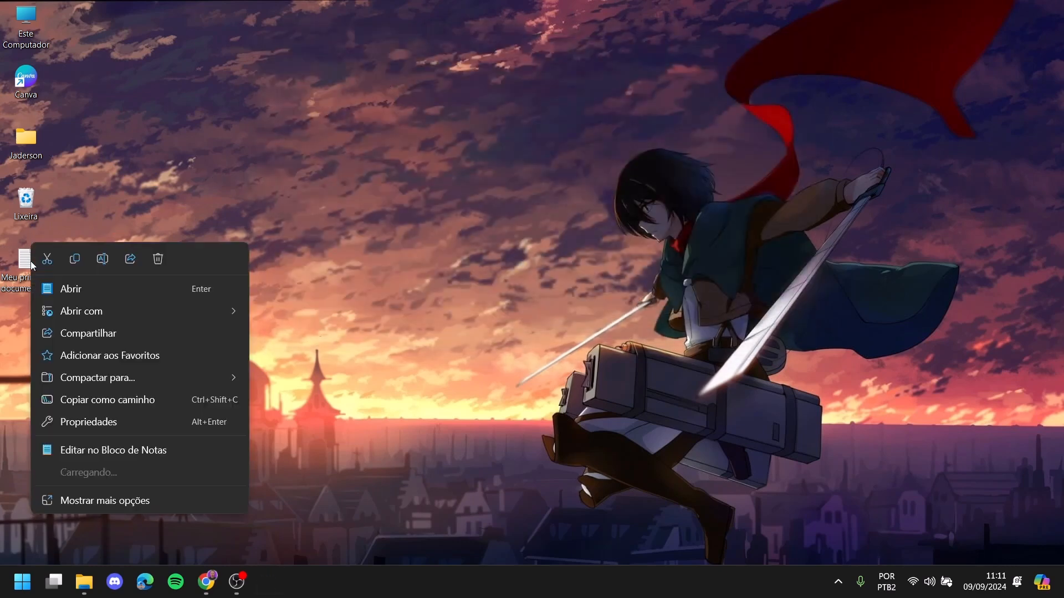
{"action": "left_click", "coordinate": [68, 291]}
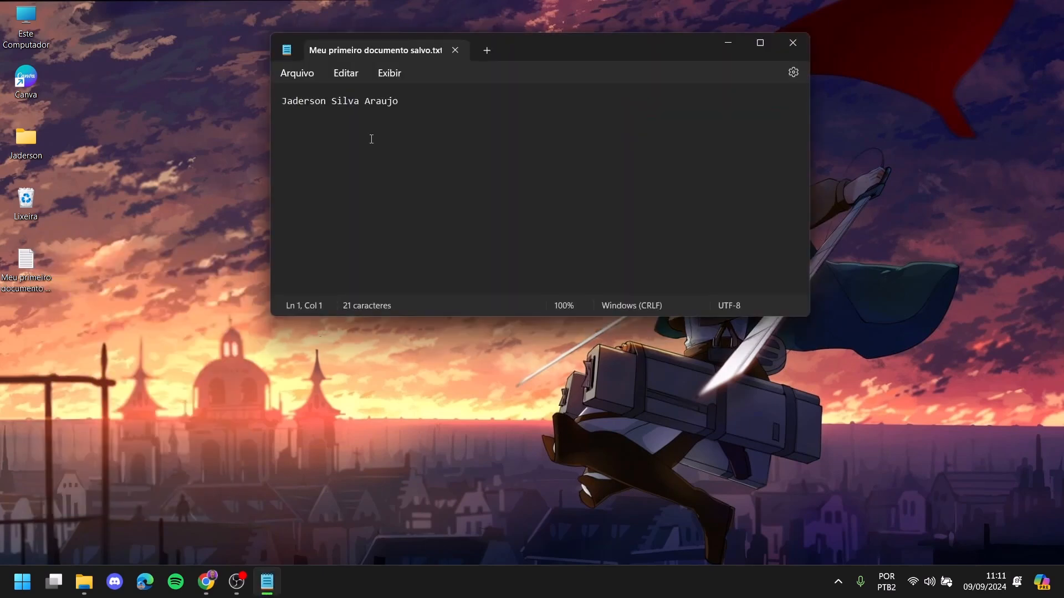
{"action": "left_click", "coordinate": [456, 52]}
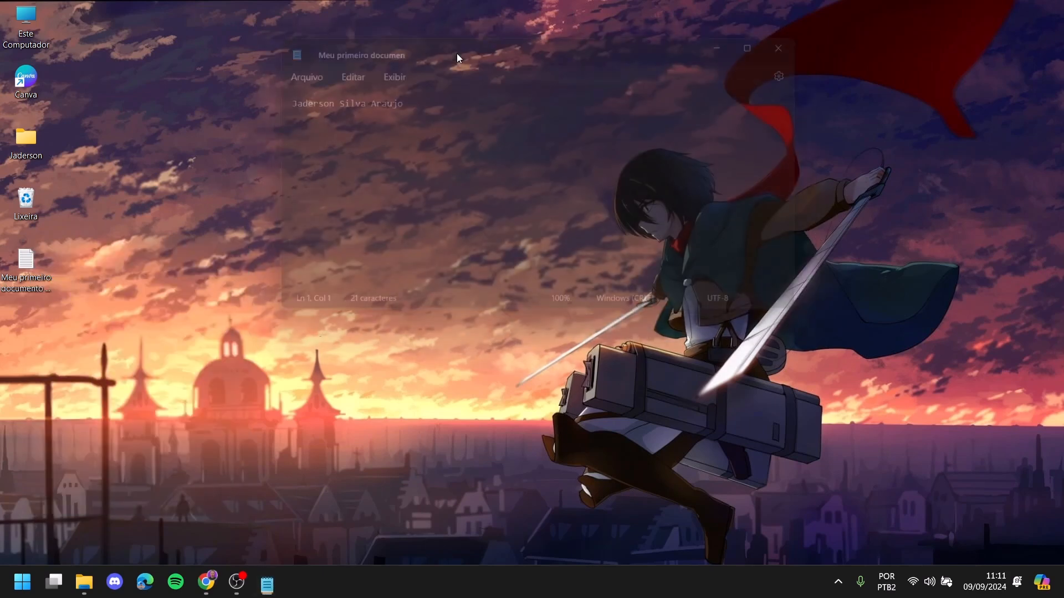
{"action": "left_click", "coordinate": [34, 262]}
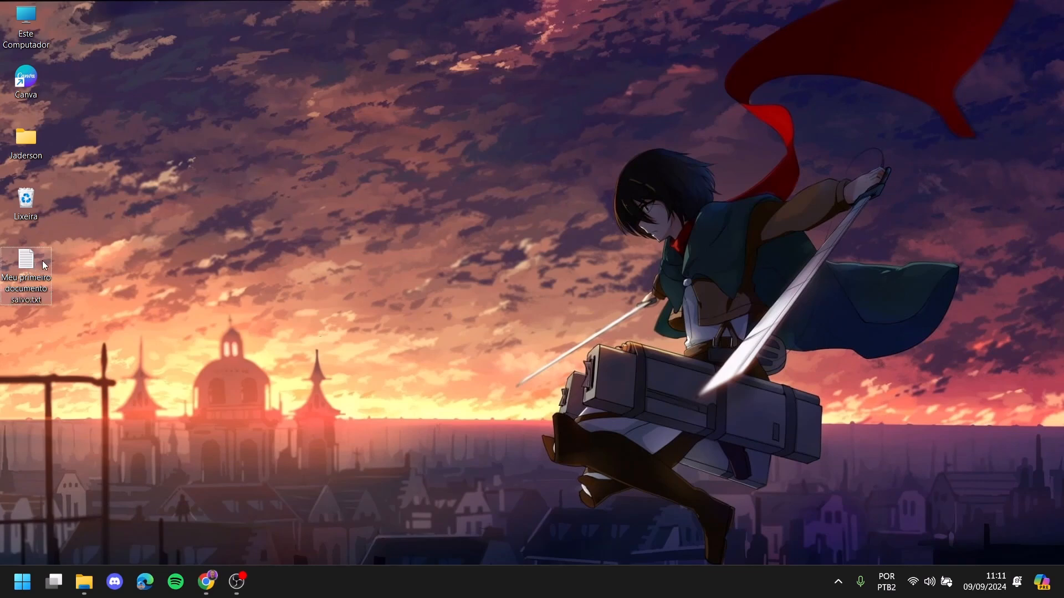
{"action": "double_click", "coordinate": [42, 261]}
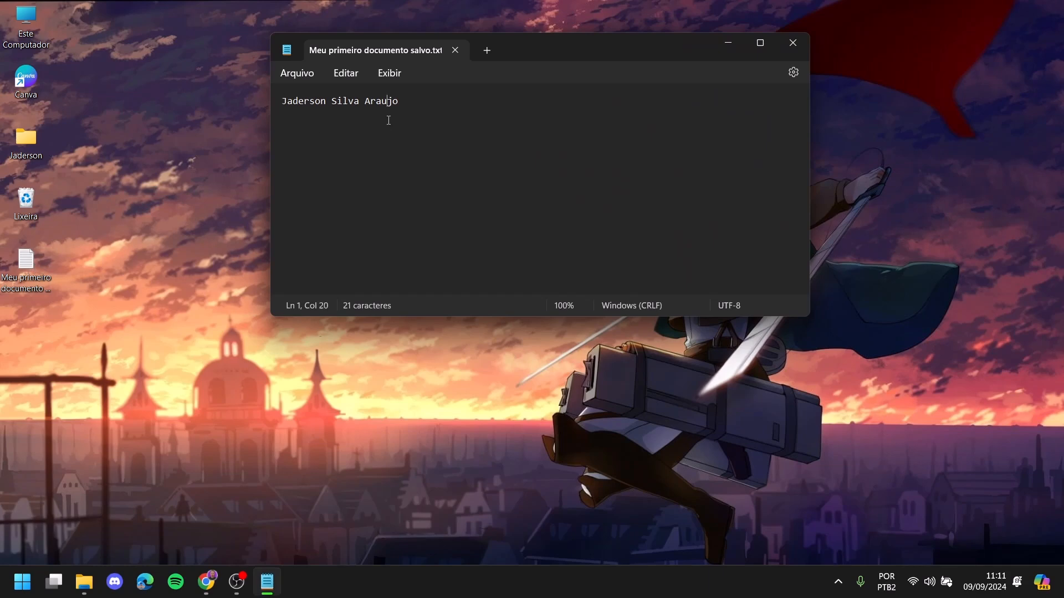
{"action": "left_click", "coordinate": [793, 44]}
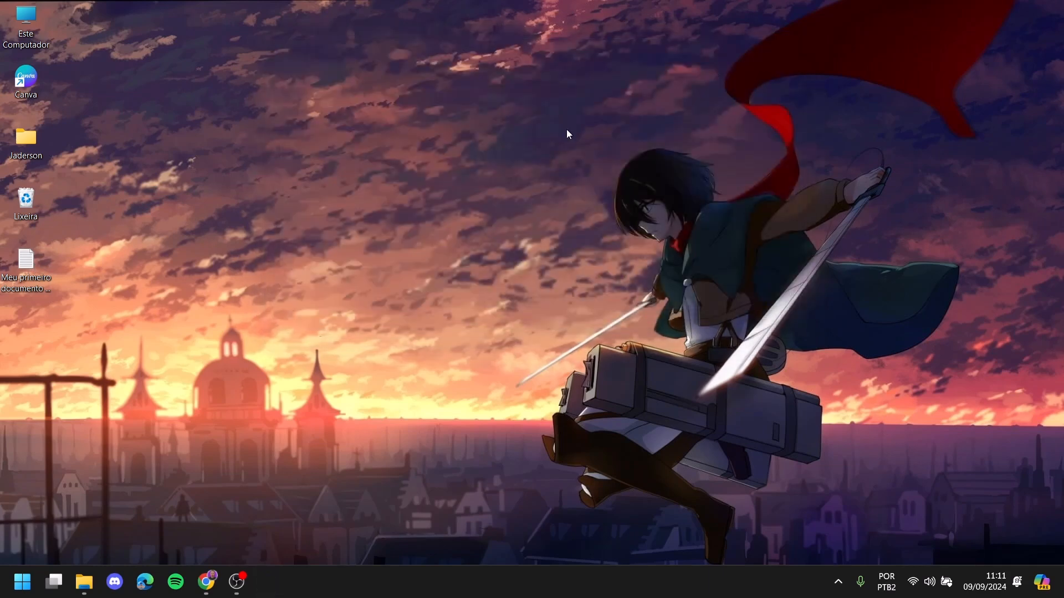
{"action": "key", "text": "super"}
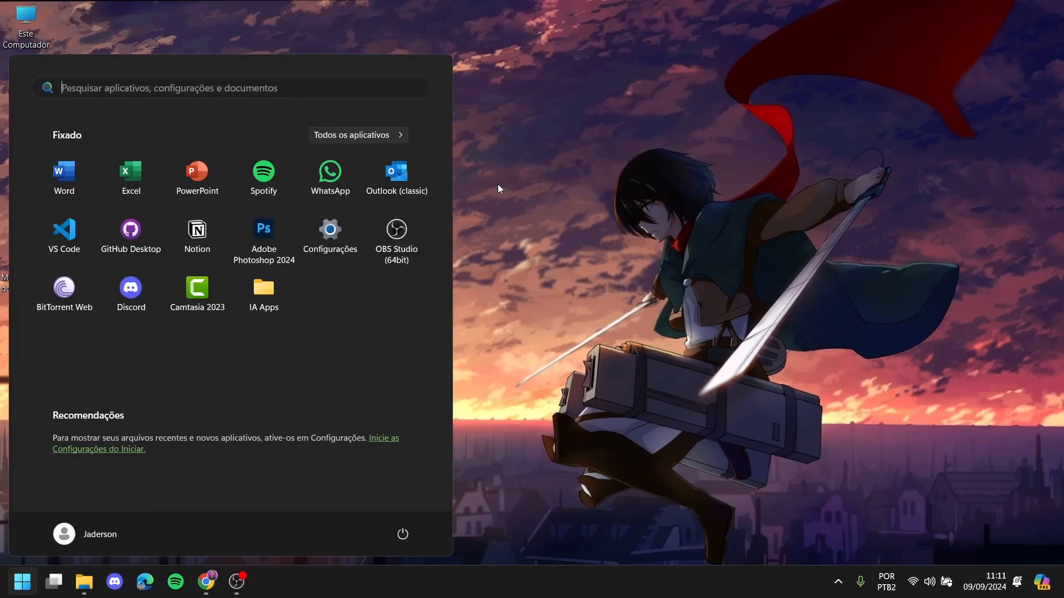
{"action": "type", "text": "bloco de notas"}
{"action": "key", "text": "Return"}
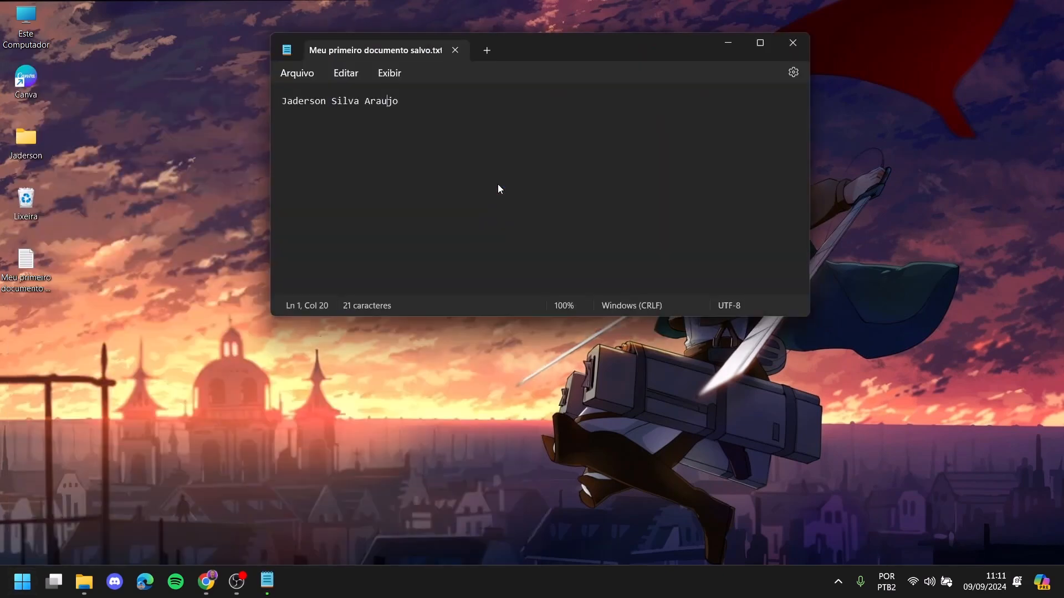
{"action": "left_click", "coordinate": [302, 75]}
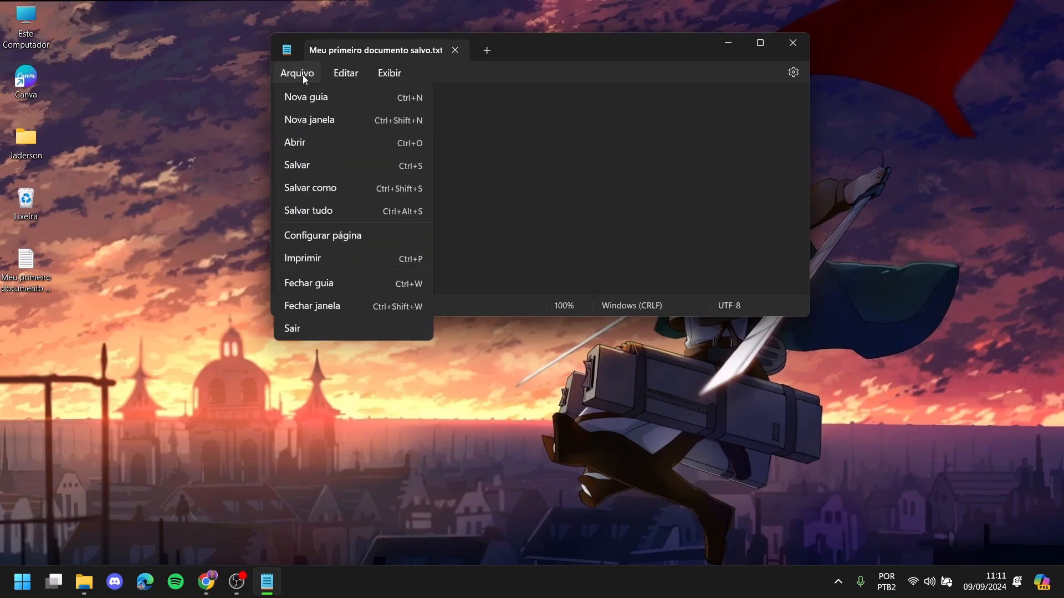
{"action": "left_click", "coordinate": [299, 143]}
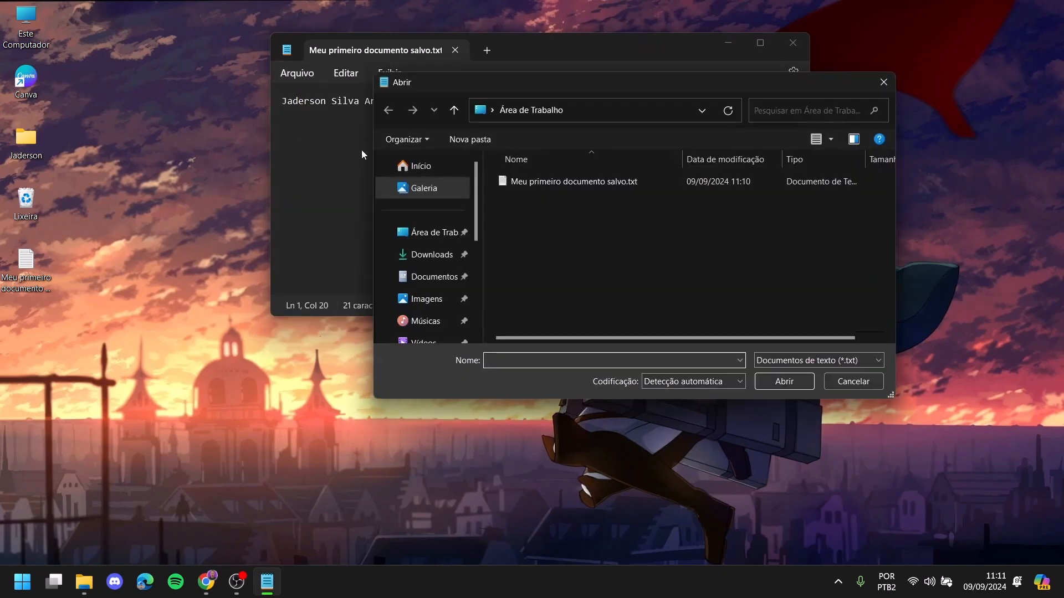
{"action": "left_click", "coordinate": [421, 232]}
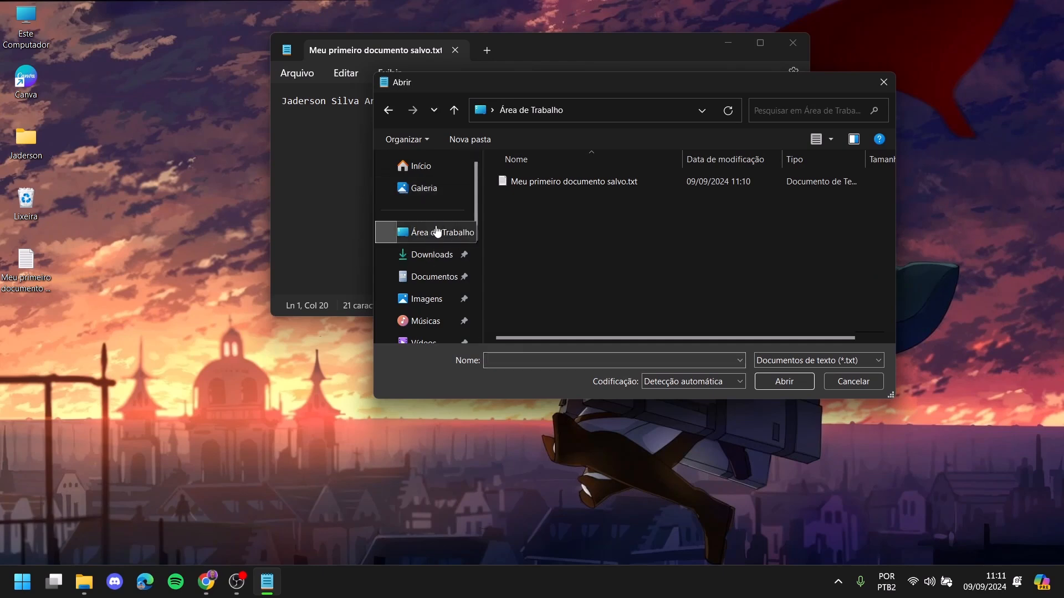
{"action": "left_click", "coordinate": [518, 184]}
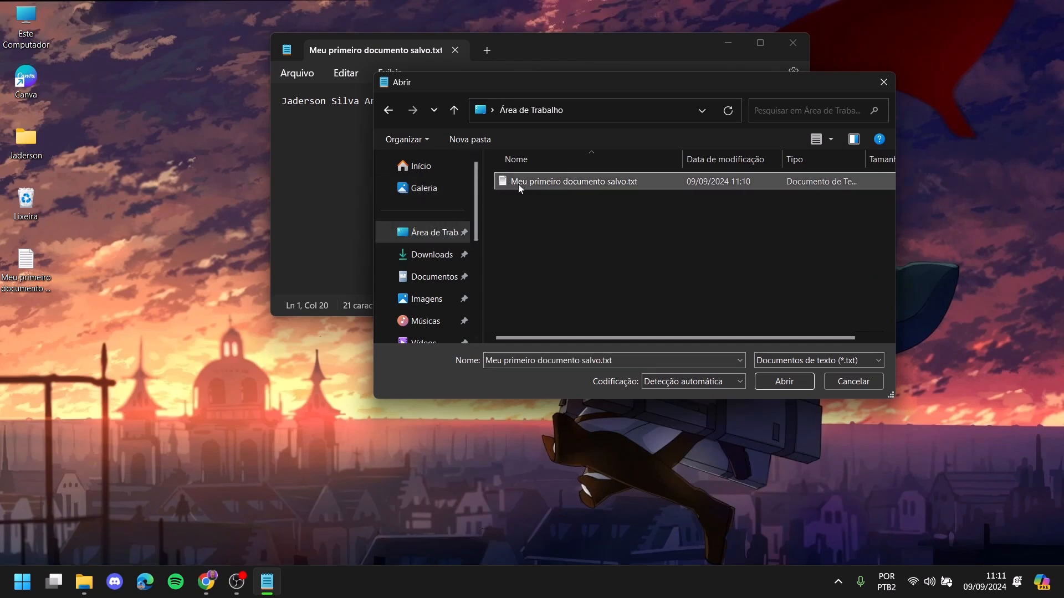
{"action": "left_click", "coordinate": [797, 384]}
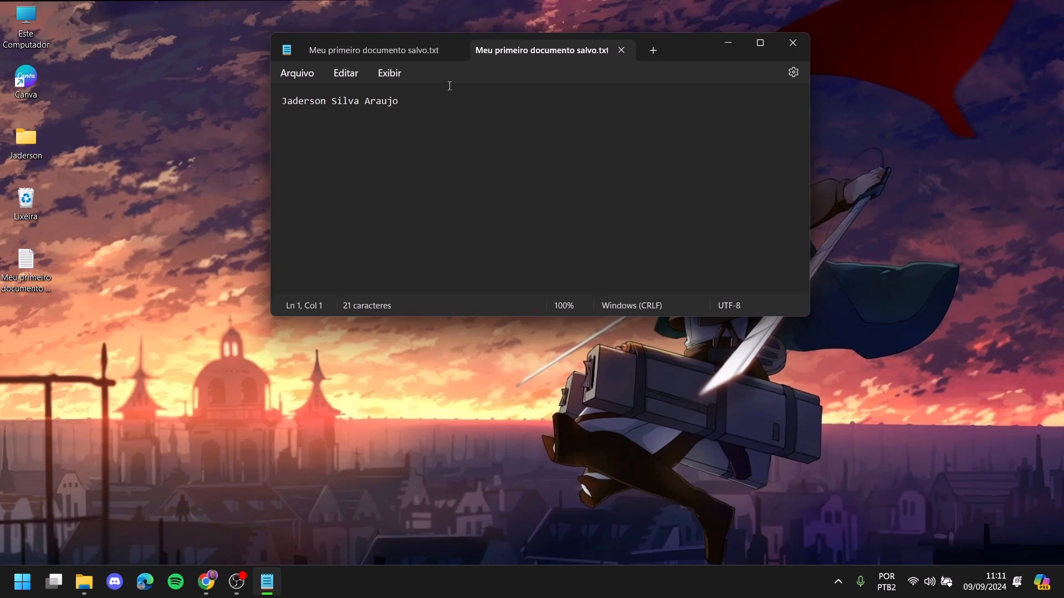
{"action": "left_click", "coordinate": [453, 49]}
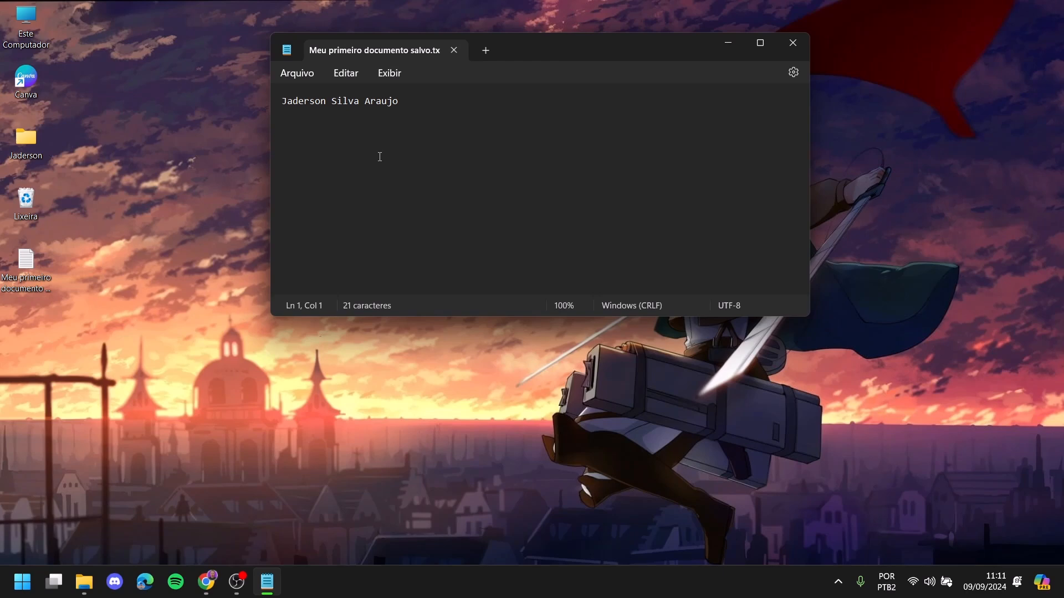
{"action": "left_click", "coordinate": [308, 74]}
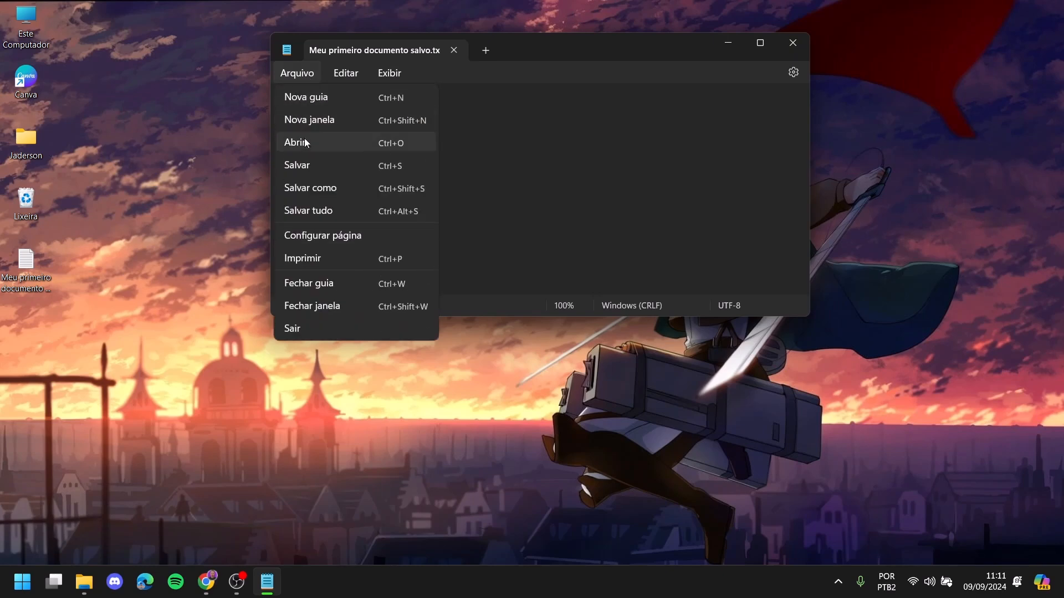
{"action": "left_click", "coordinate": [506, 143]}
{"action": "left_click", "coordinate": [38, 261]}
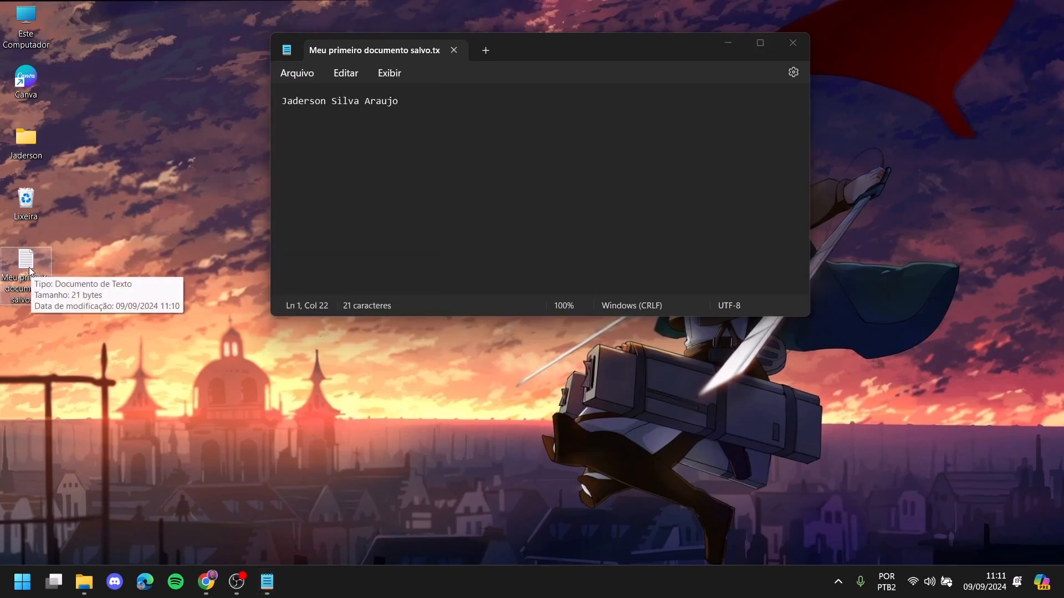
{"action": "right_click", "coordinate": [33, 266]}
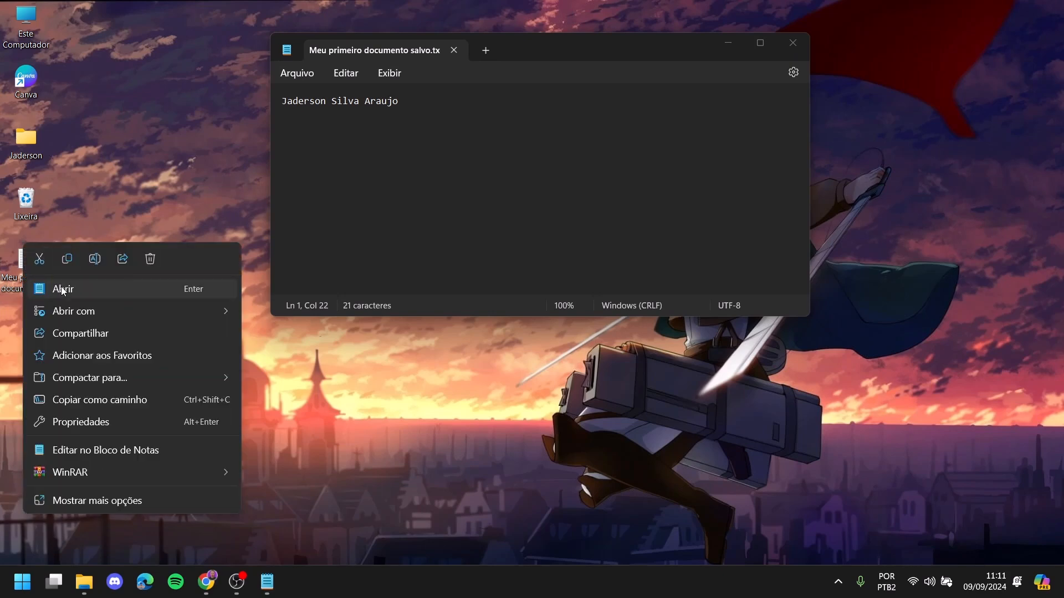
{"action": "left_click", "coordinate": [188, 178]}
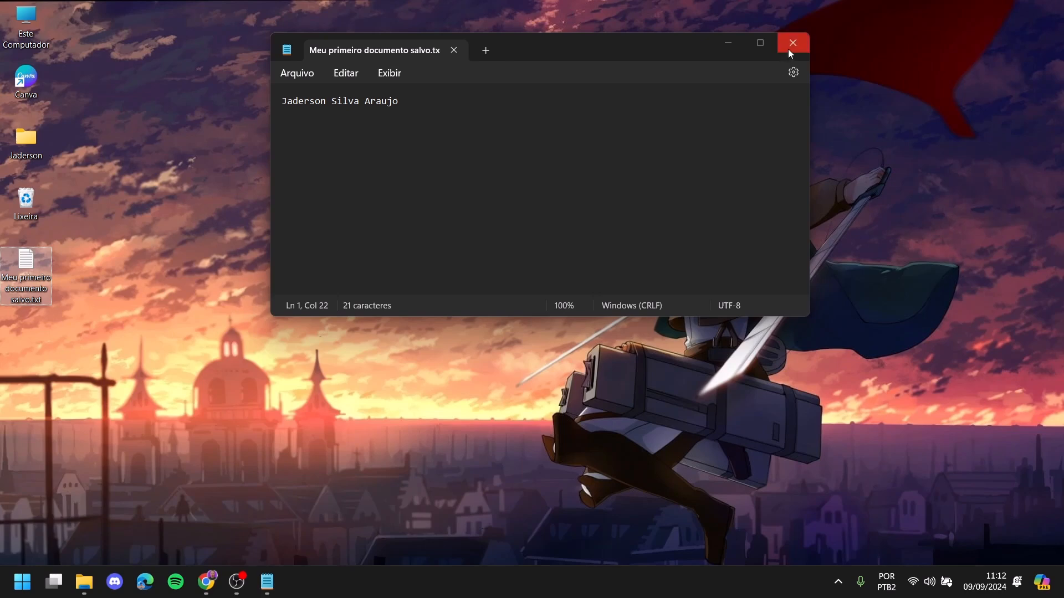
- Add a second line 'Idade: 34' below the name and save with Arquivo > Salvar
{"action": "left_click", "coordinate": [430, 104]}
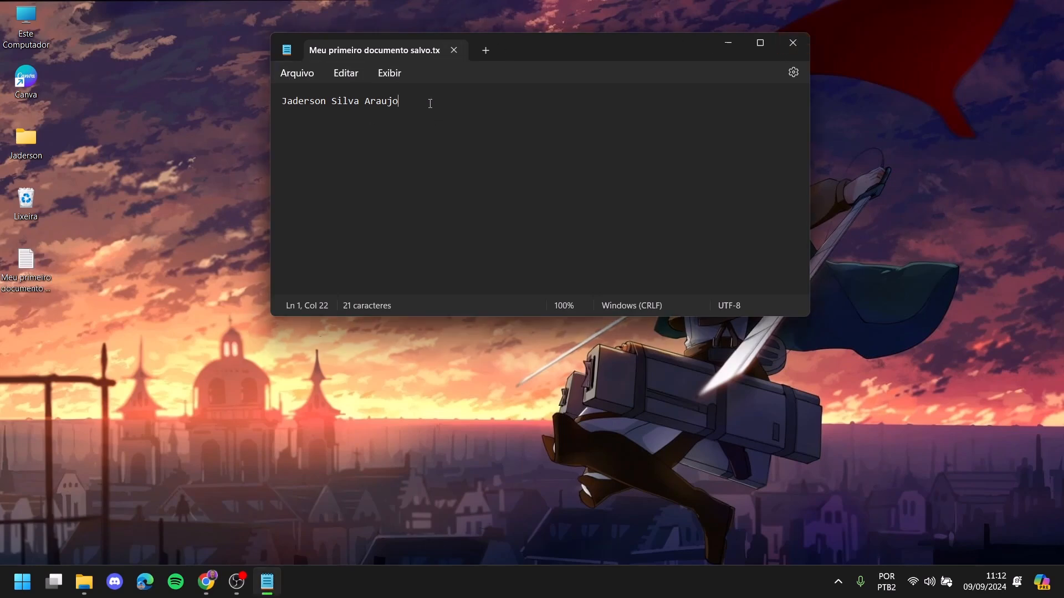
{"action": "key", "text": "Return"}
{"action": "type", "text": "Idade: 34"}
{"action": "left_click", "coordinate": [308, 77]}
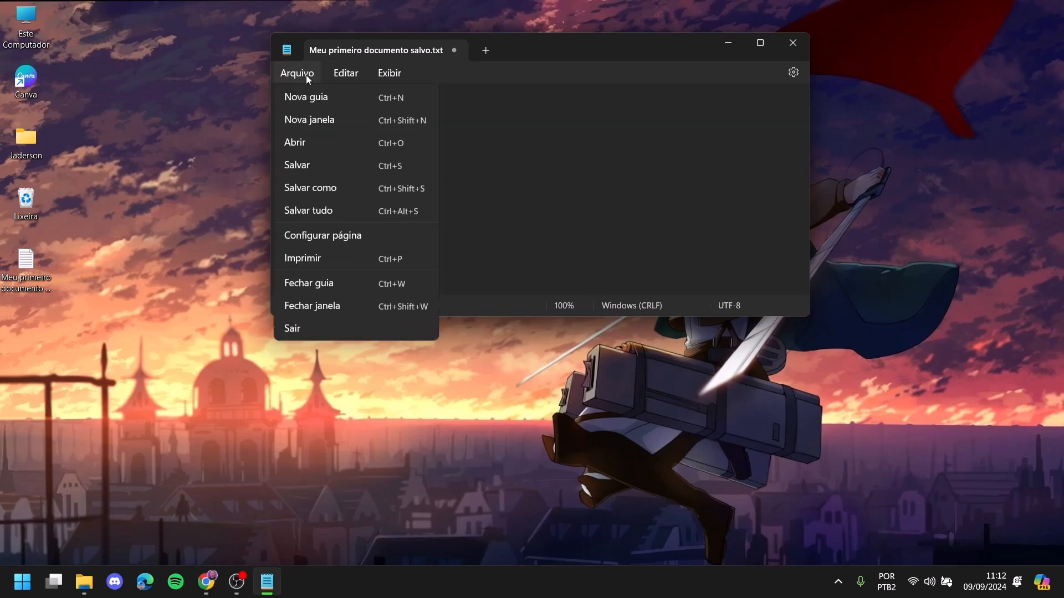
{"action": "left_click", "coordinate": [304, 166]}
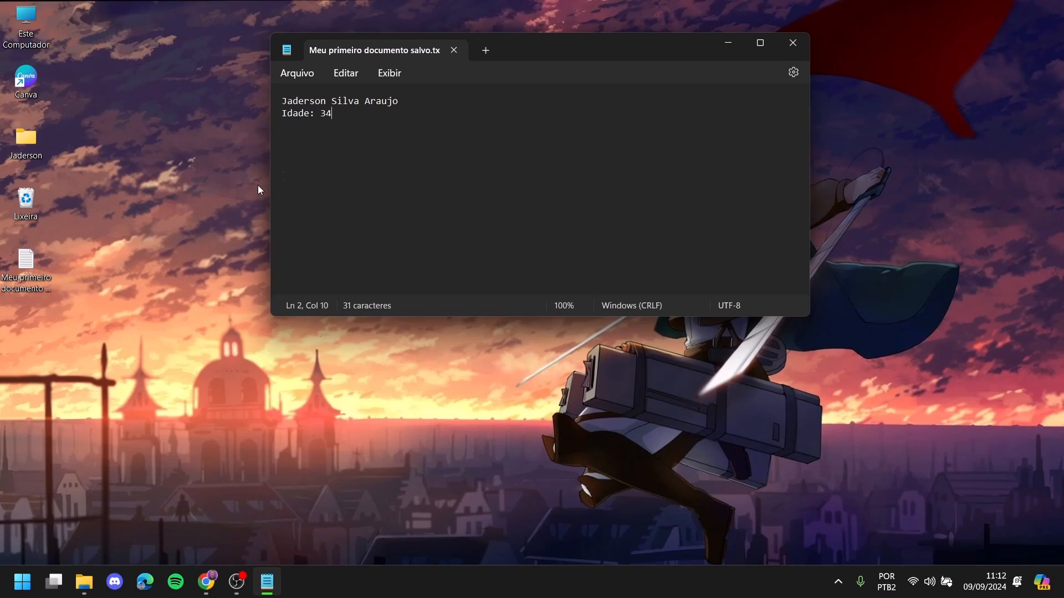
- Select the 'Idade: 34' line and open the Arquivo menu twice without choosing anything
{"action": "left_click", "coordinate": [41, 271]}
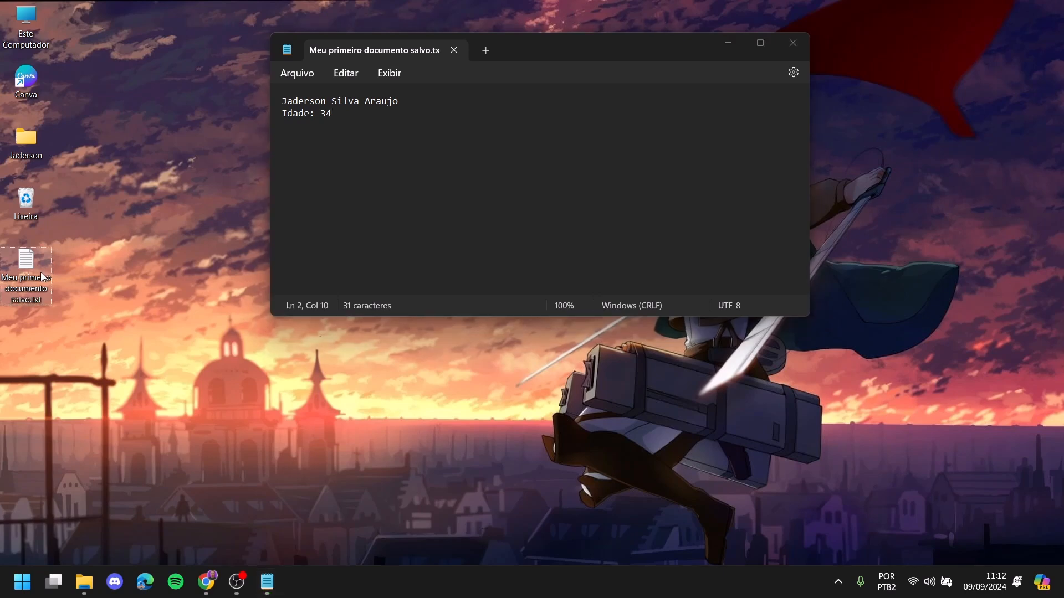
{"action": "left_click", "coordinate": [322, 52]}
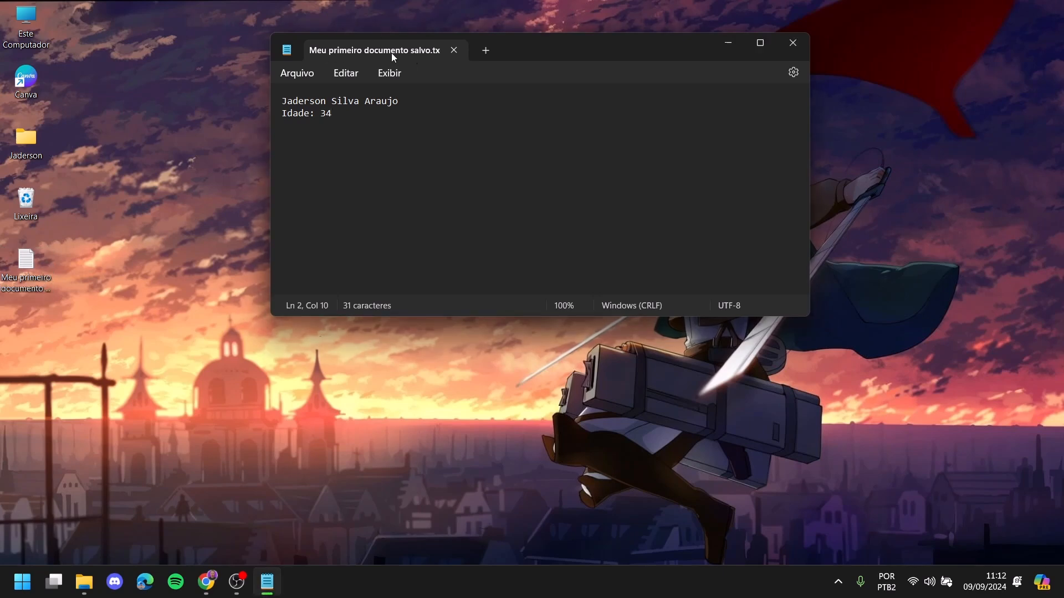
{"action": "left_click_drag", "start_coordinate": [360, 113], "coordinate": [276, 113]}
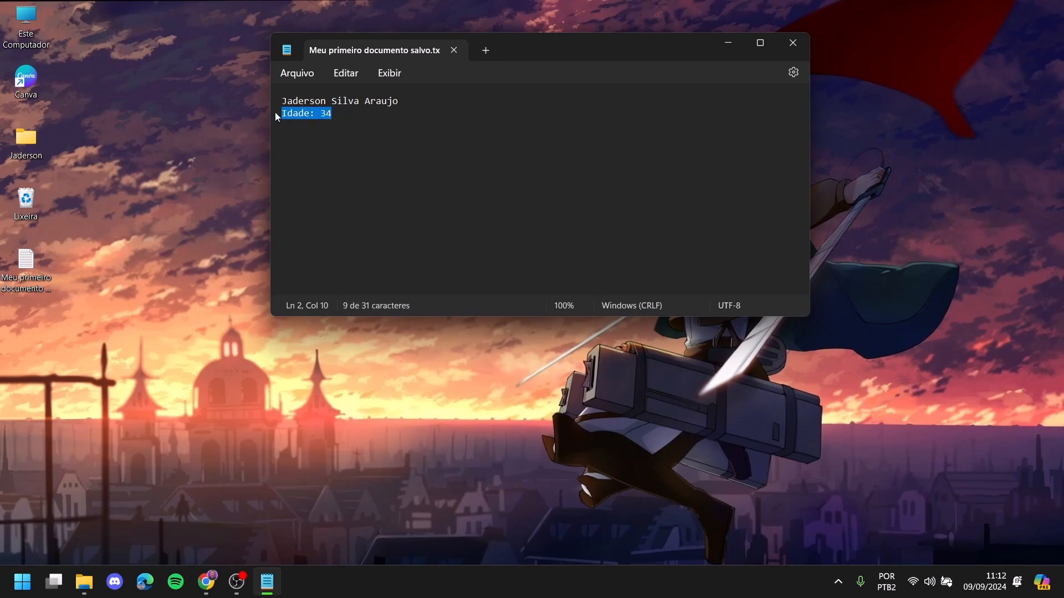
{"action": "left_click", "coordinate": [348, 119]}
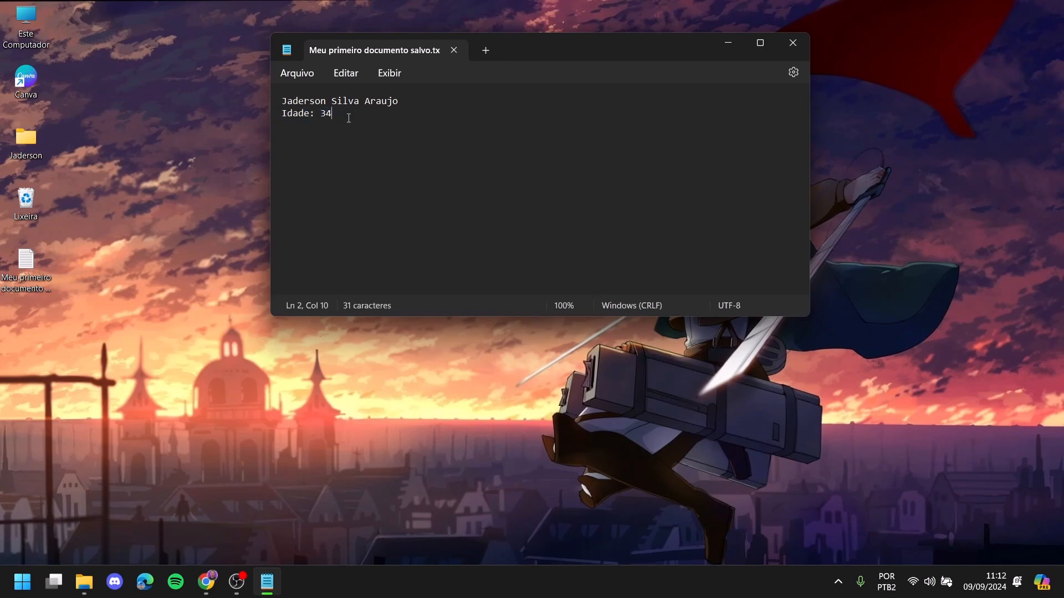
{"action": "left_click", "coordinate": [309, 76]}
{"action": "left_click", "coordinate": [468, 128]}
{"action": "left_click", "coordinate": [309, 71]}
{"action": "left_click", "coordinate": [301, 164]}
{"action": "left_click", "coordinate": [454, 50]}
{"action": "double_click", "coordinate": [26, 260]}
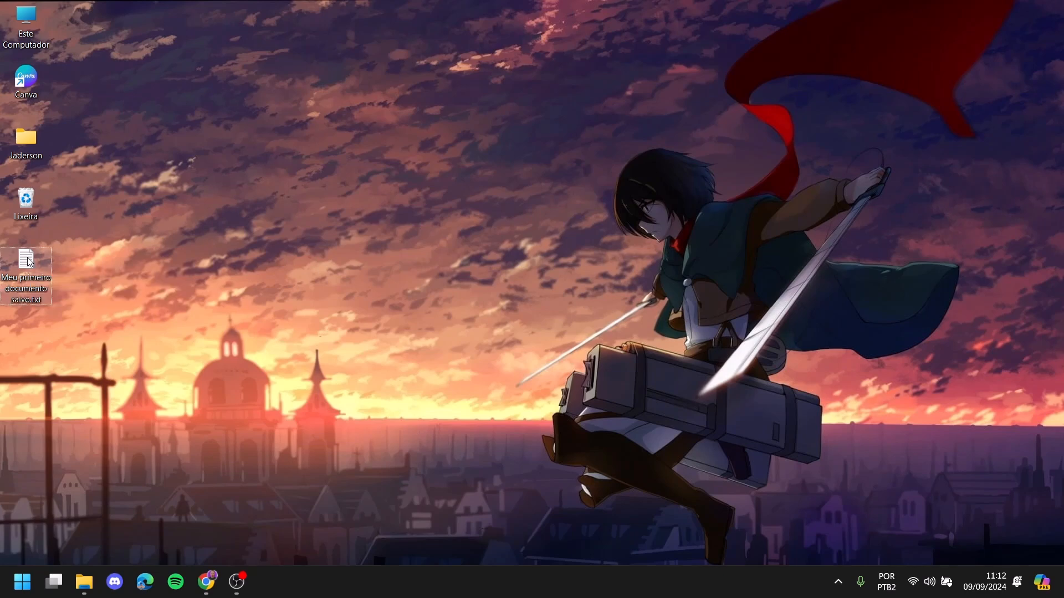
{"action": "left_click", "coordinate": [340, 122]}
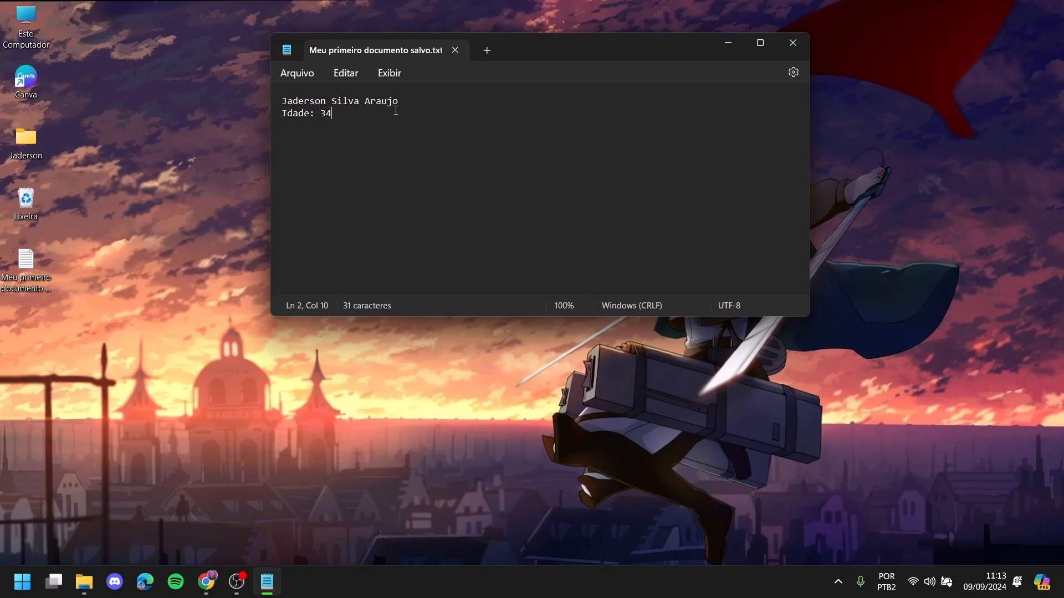
{"action": "left_click", "coordinate": [303, 72]}
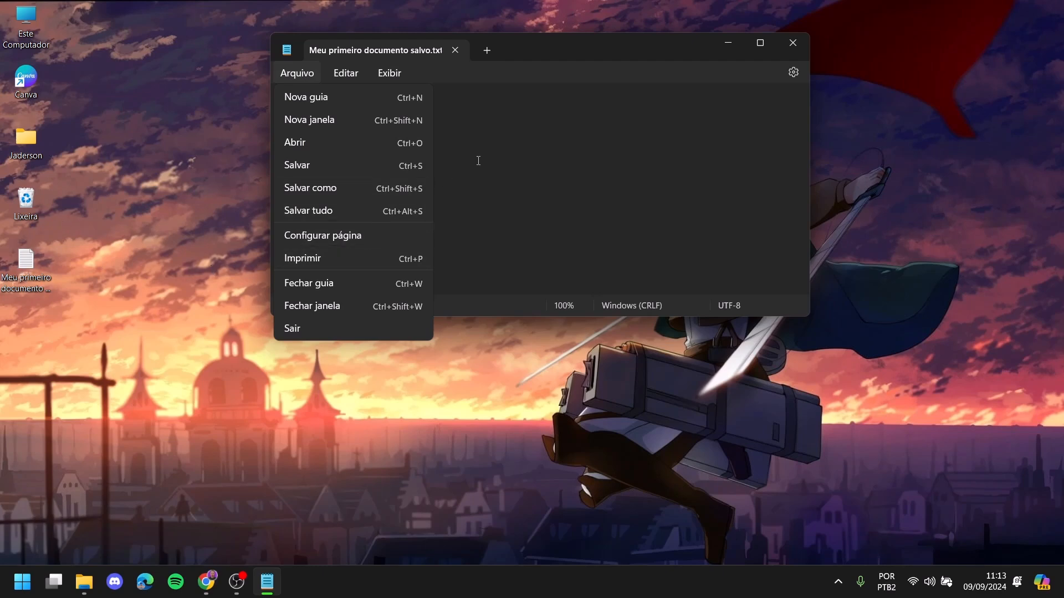
- Replace the original tab with a new blank note containing 'Resumo'
{"action": "key", "text": "Escape"}
{"action": "left_click", "coordinate": [487, 50]}
{"action": "left_click", "coordinate": [456, 51]}
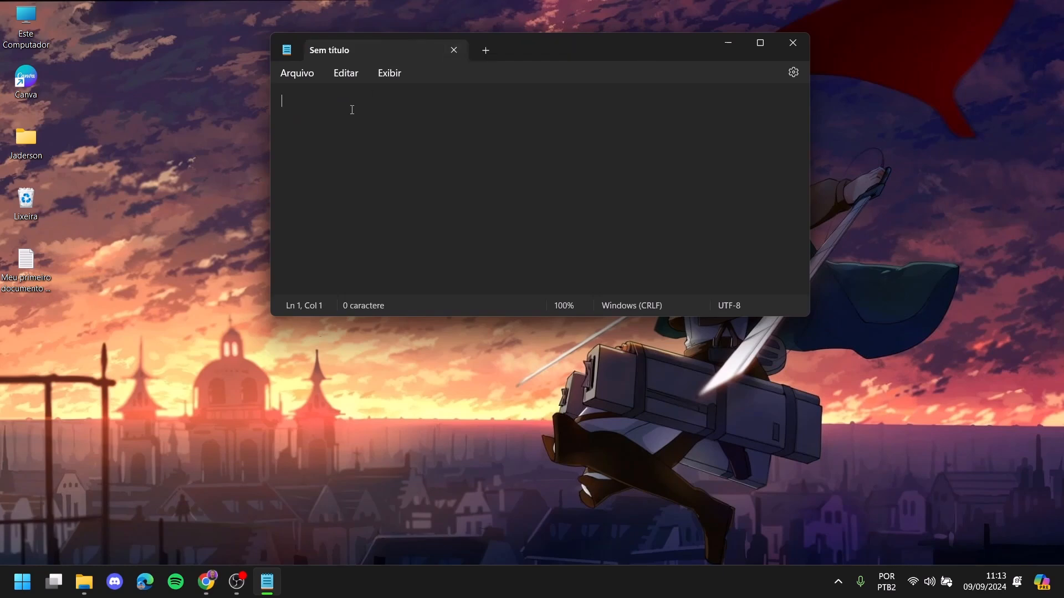
{"action": "type", "text": "Resumo"}
- Save the note to the Desktop, first trying the existing file's name
{"action": "left_click", "coordinate": [297, 72]}
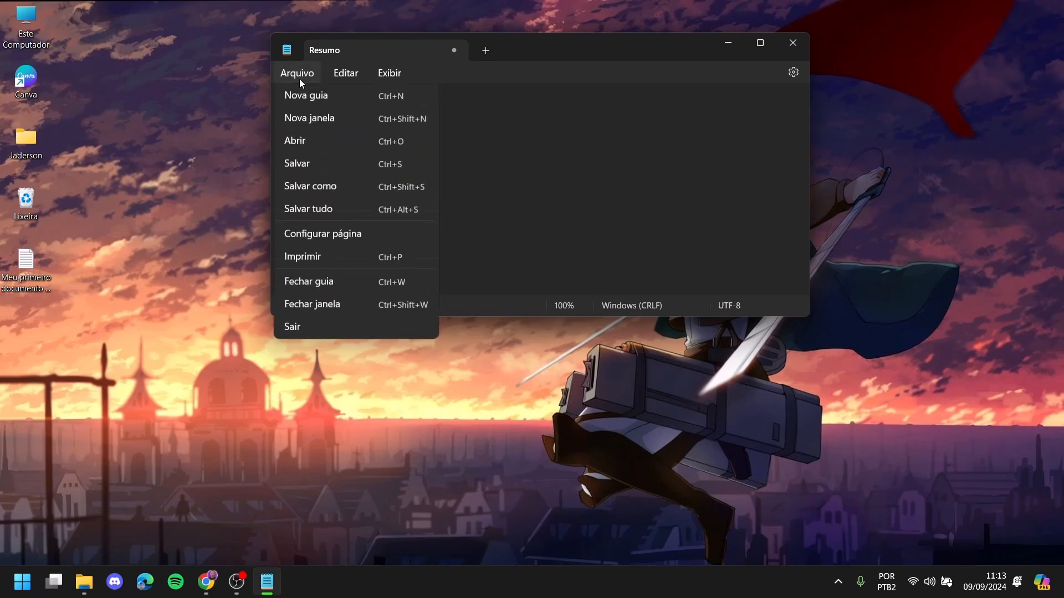
{"action": "left_click", "coordinate": [304, 161]}
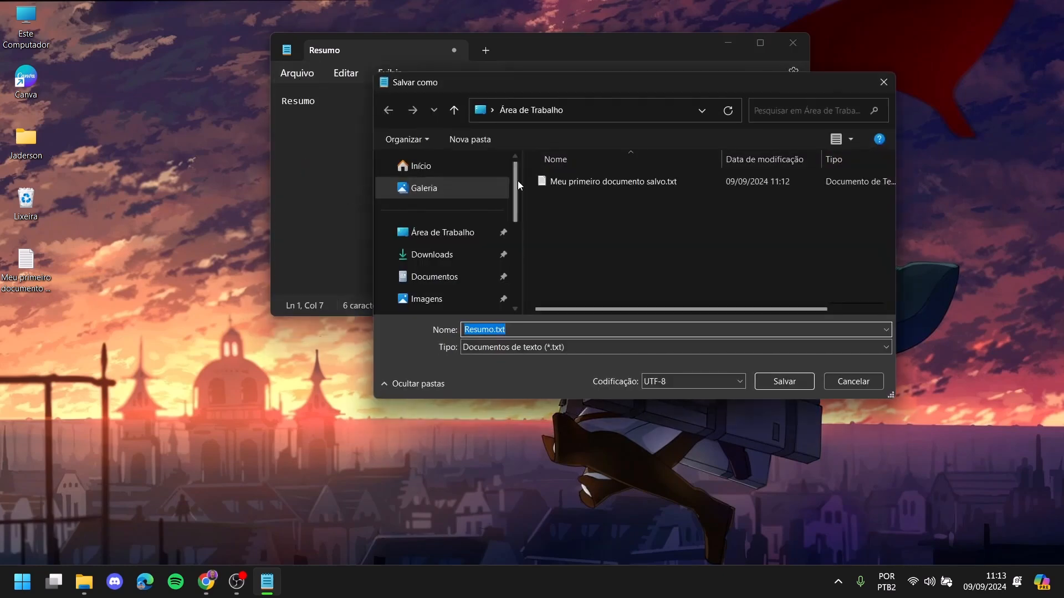
{"action": "left_click", "coordinate": [450, 232]}
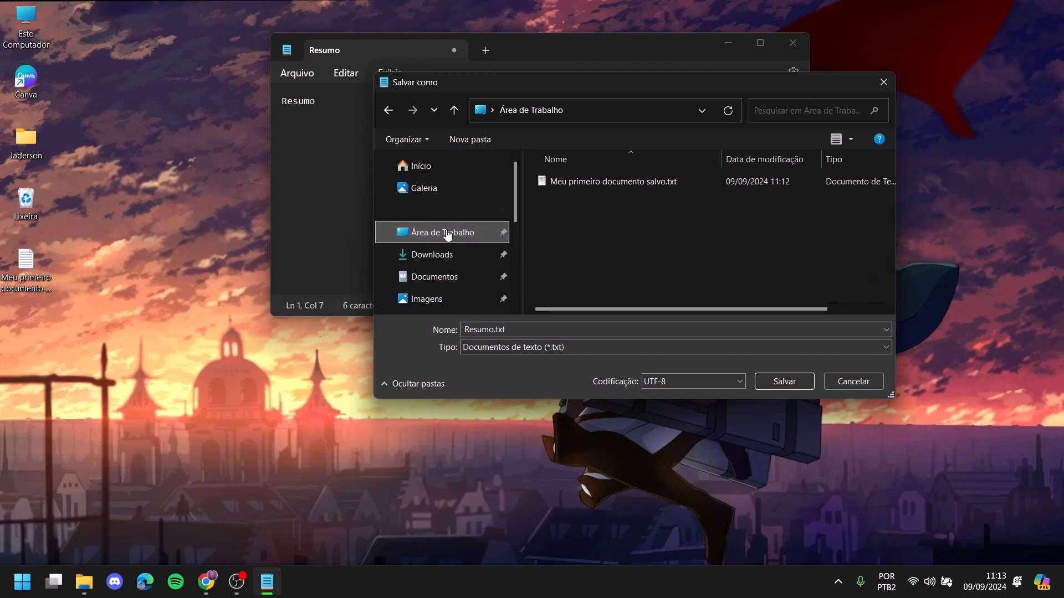
{"action": "left_click", "coordinate": [513, 330]}
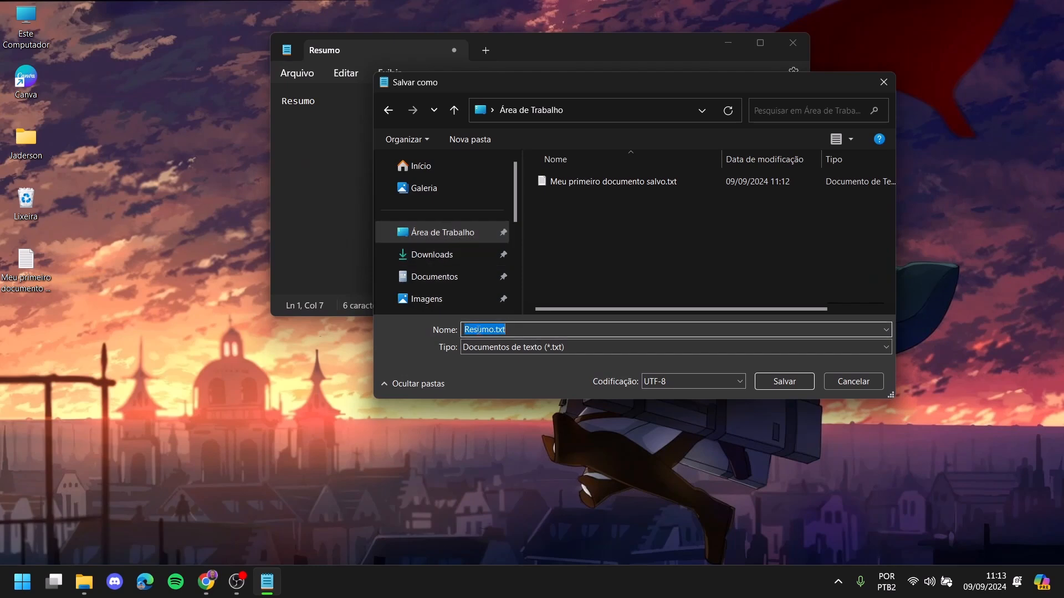
{"action": "left_click", "coordinate": [581, 180]}
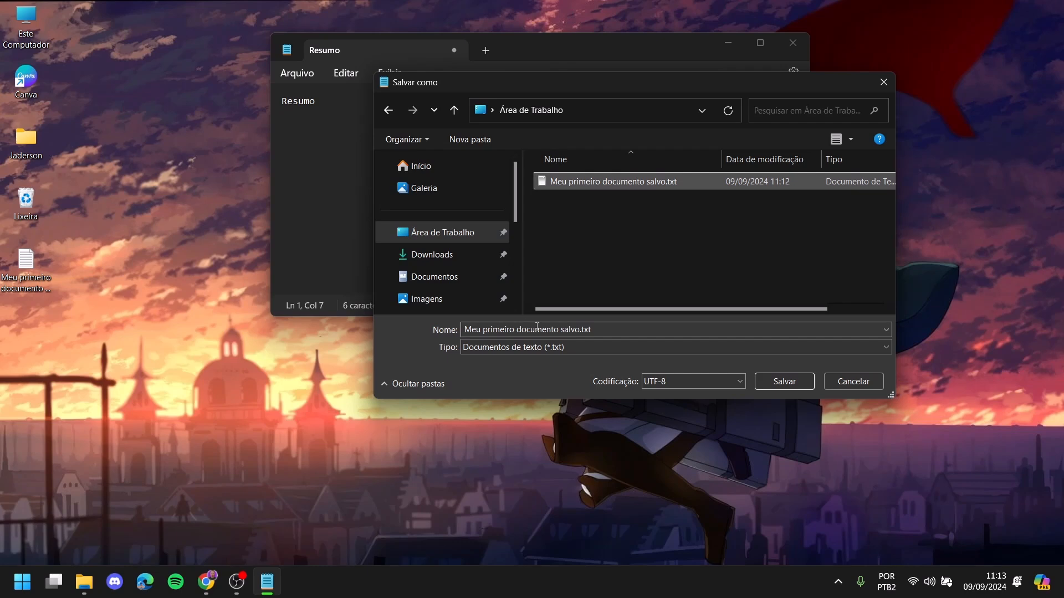
{"action": "left_click", "coordinate": [786, 382]}
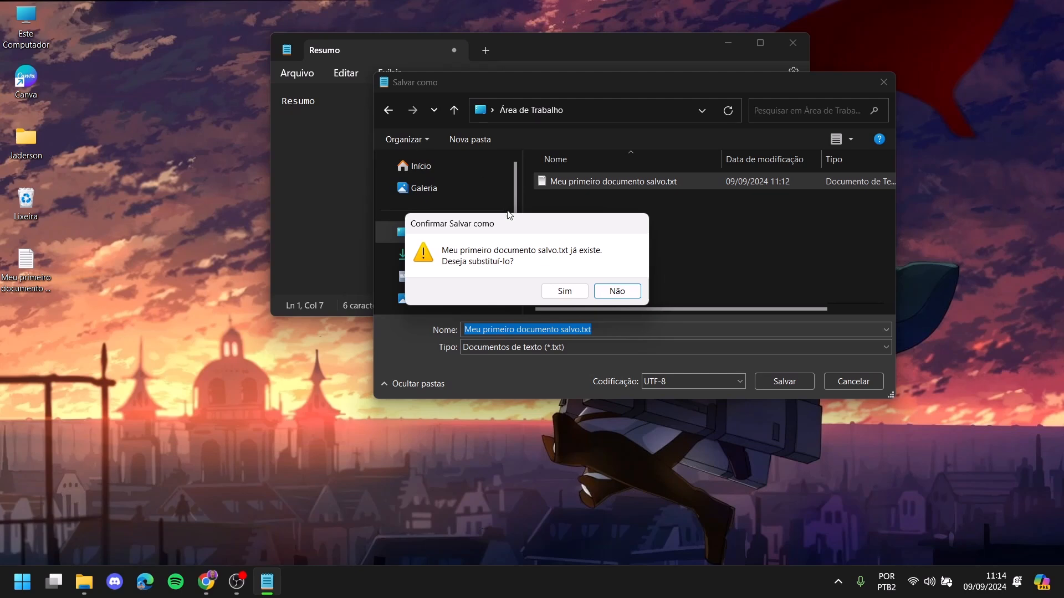
- Decline overwriting the original, save as Resumo.txt, and close Notepad
{"action": "left_click_drag", "start_coordinate": [507, 224], "coordinate": [731, 234]}
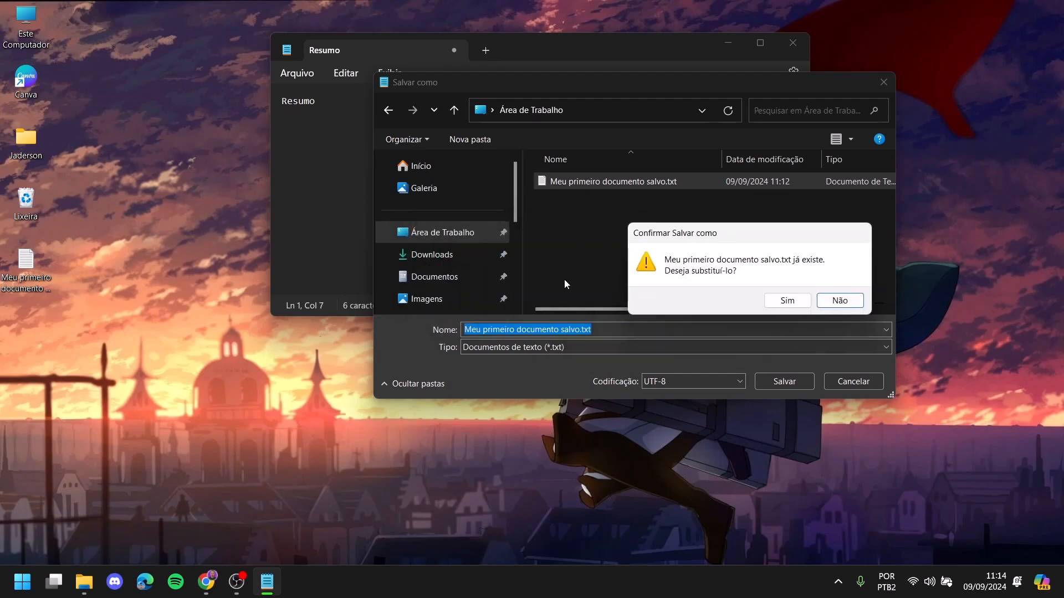
{"action": "left_click_drag", "start_coordinate": [682, 239], "coordinate": [472, 216]}
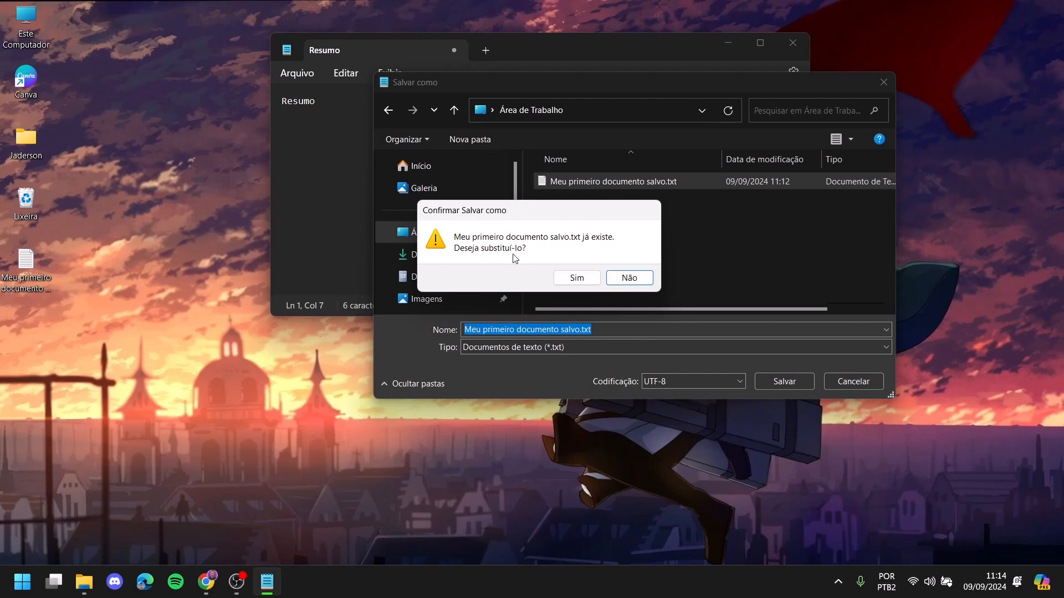
{"action": "left_click", "coordinate": [623, 275]}
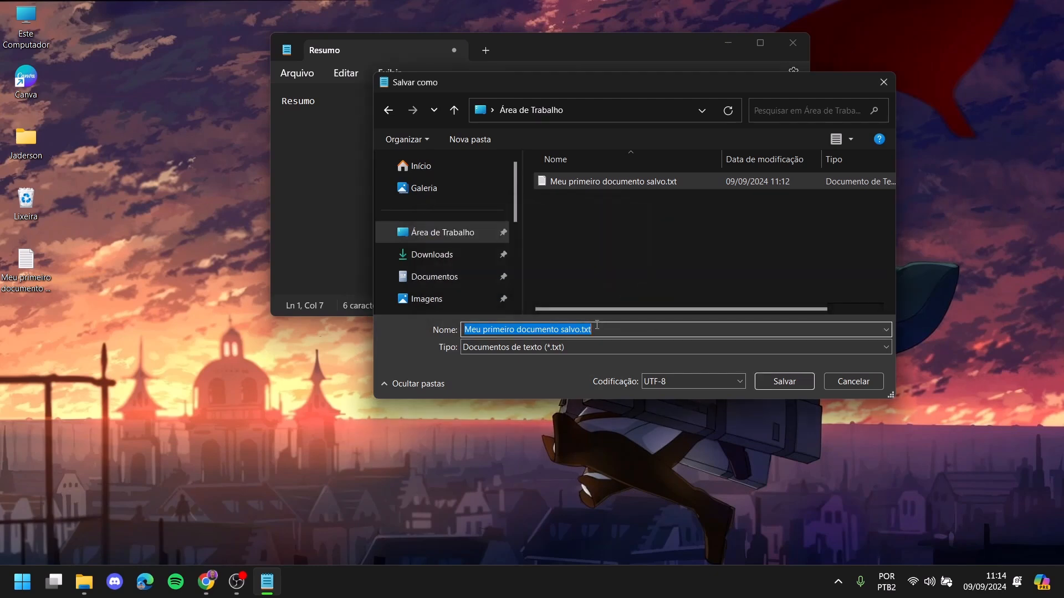
{"action": "type", "text": "Resumo"}
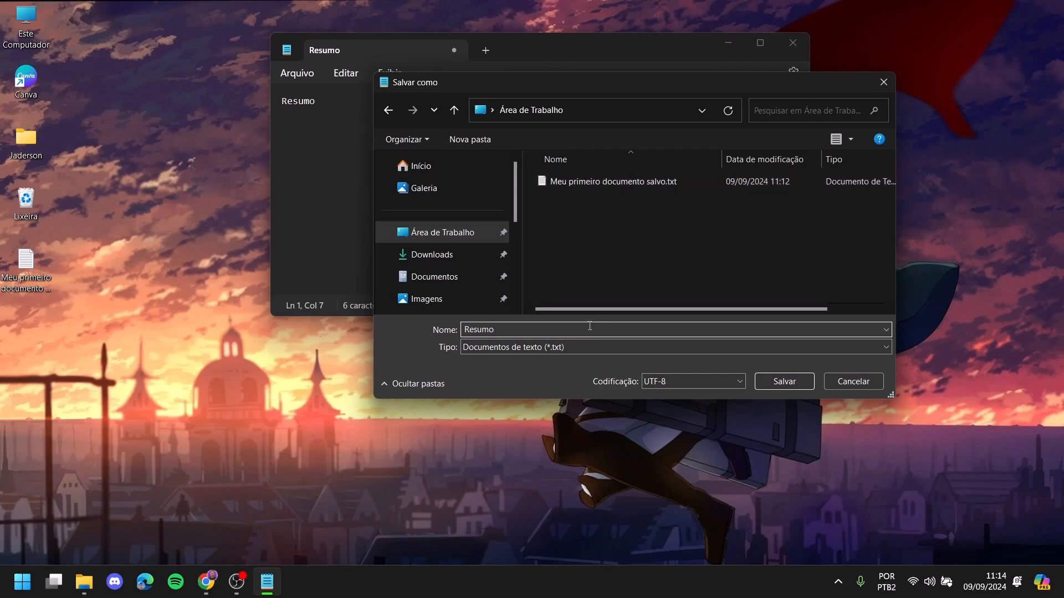
{"action": "left_click", "coordinate": [801, 381]}
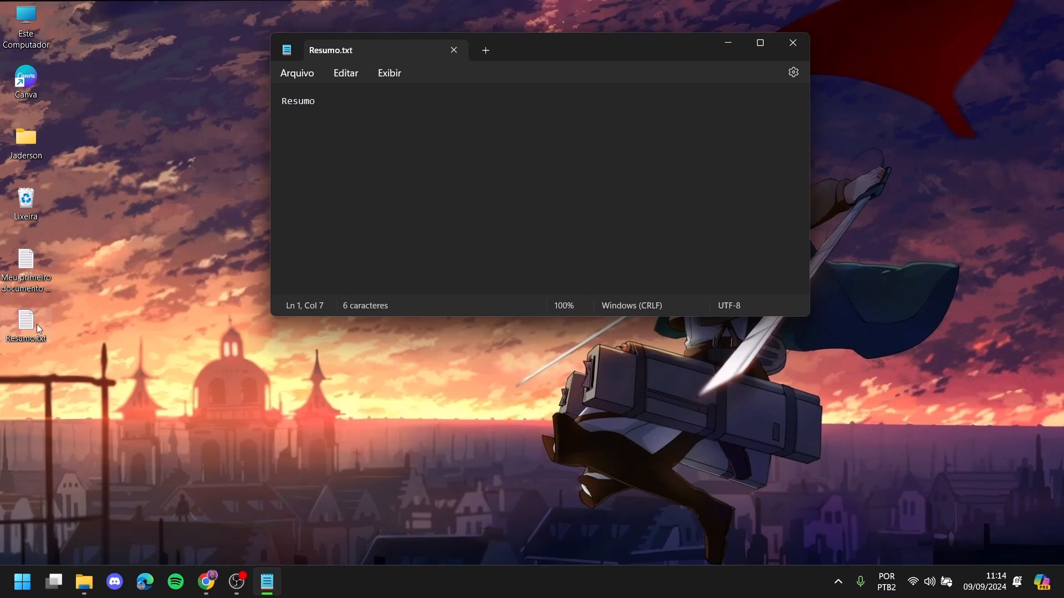
{"action": "left_click", "coordinate": [449, 50]}
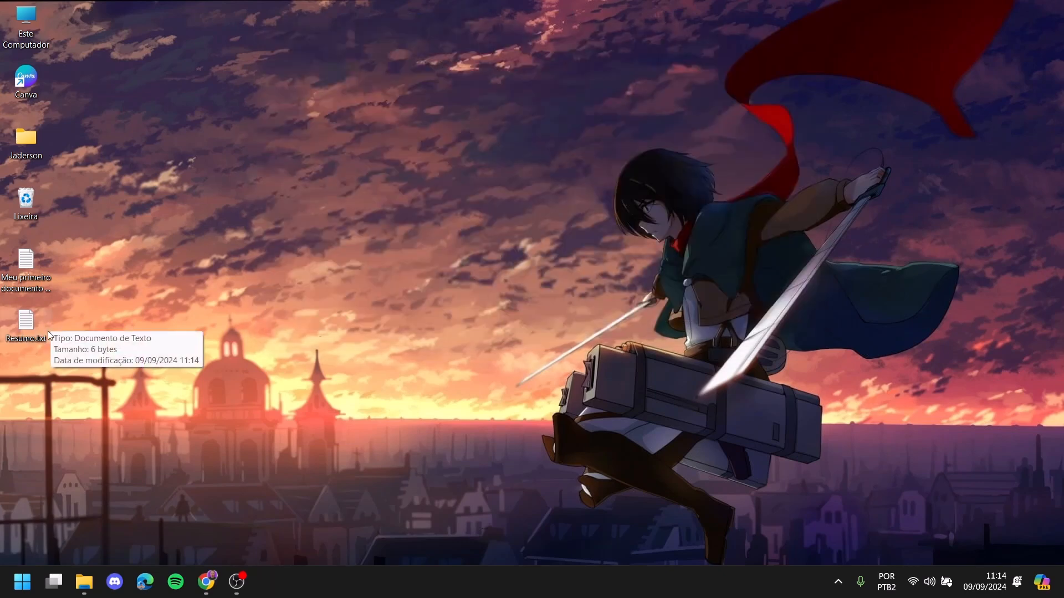
- Reopen Meu primeiro documento salvo.txt from the desktop and delete its name and age lines
{"action": "double_click", "coordinate": [31, 287]}
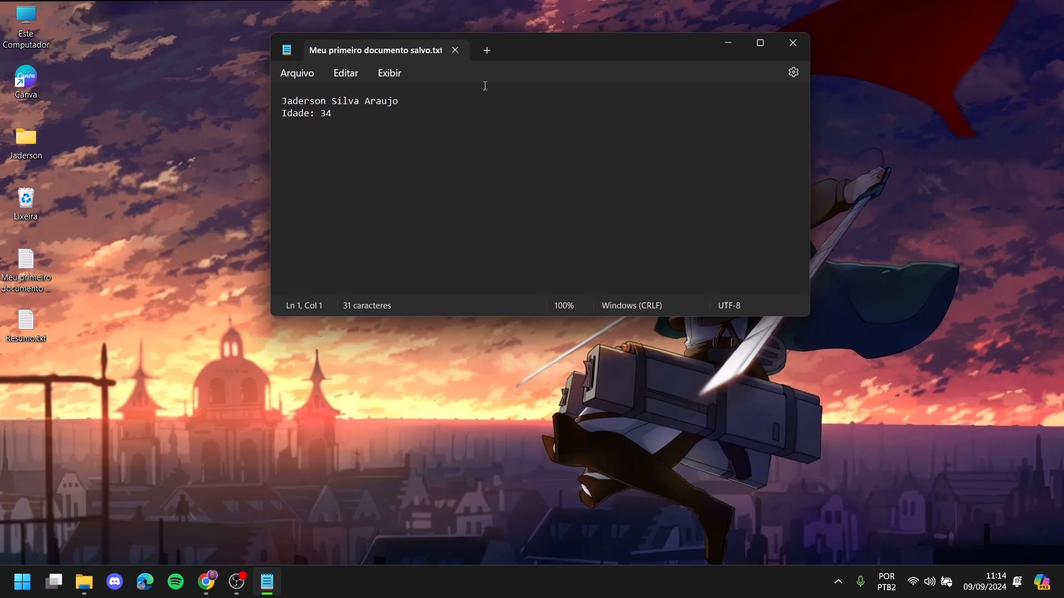
{"action": "left_click", "coordinate": [298, 74]}
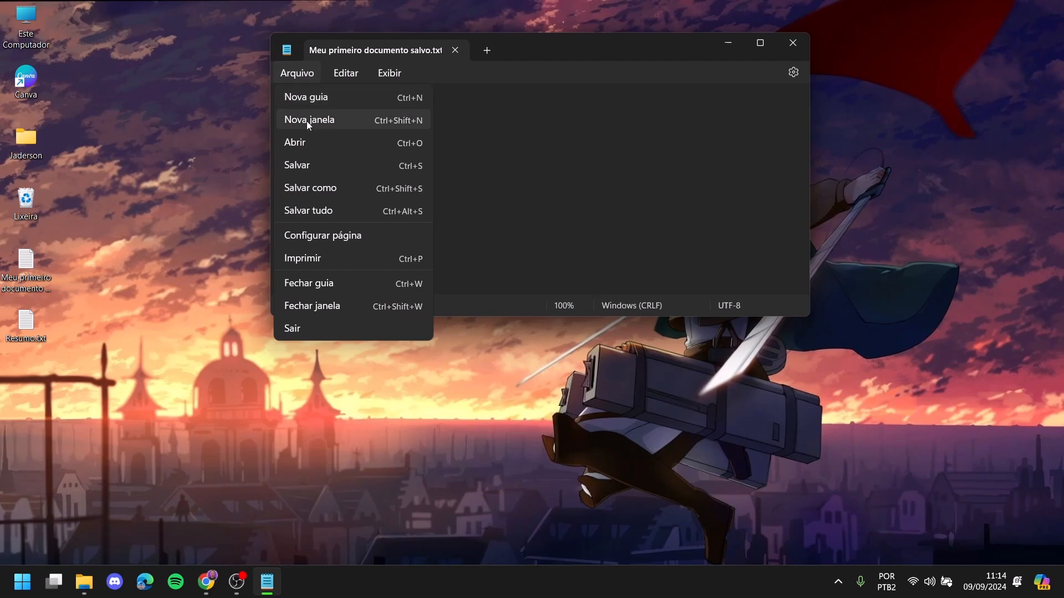
{"action": "left_click", "coordinate": [311, 103]}
{"action": "left_click", "coordinate": [299, 73]}
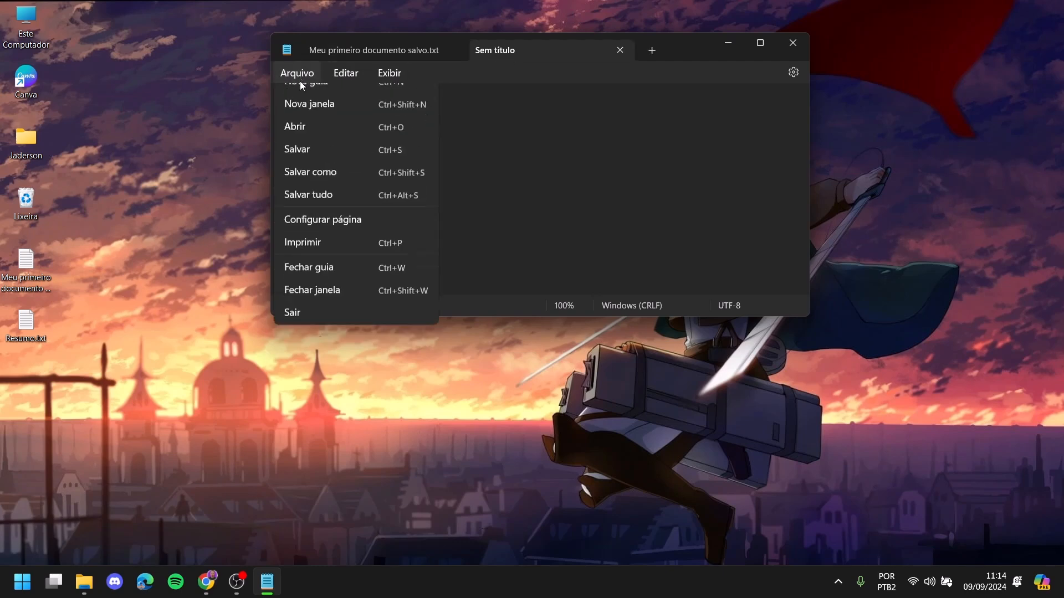
{"action": "left_click", "coordinate": [486, 127]}
{"action": "left_click", "coordinate": [619, 49]}
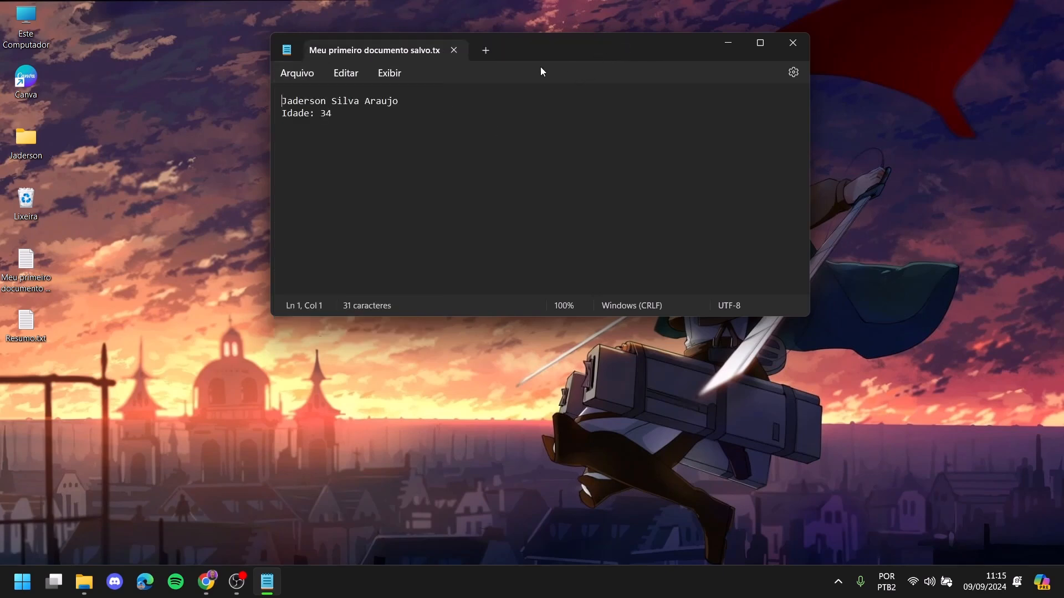
{"action": "left_click_drag", "start_coordinate": [371, 123], "coordinate": [264, 95]}
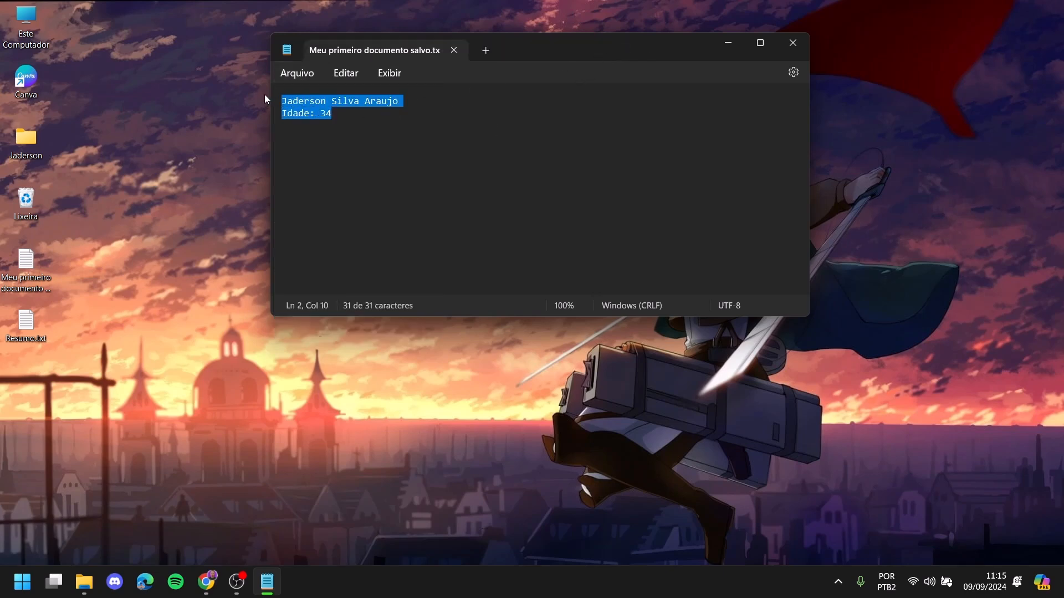
{"action": "key", "text": "BackSpace"}
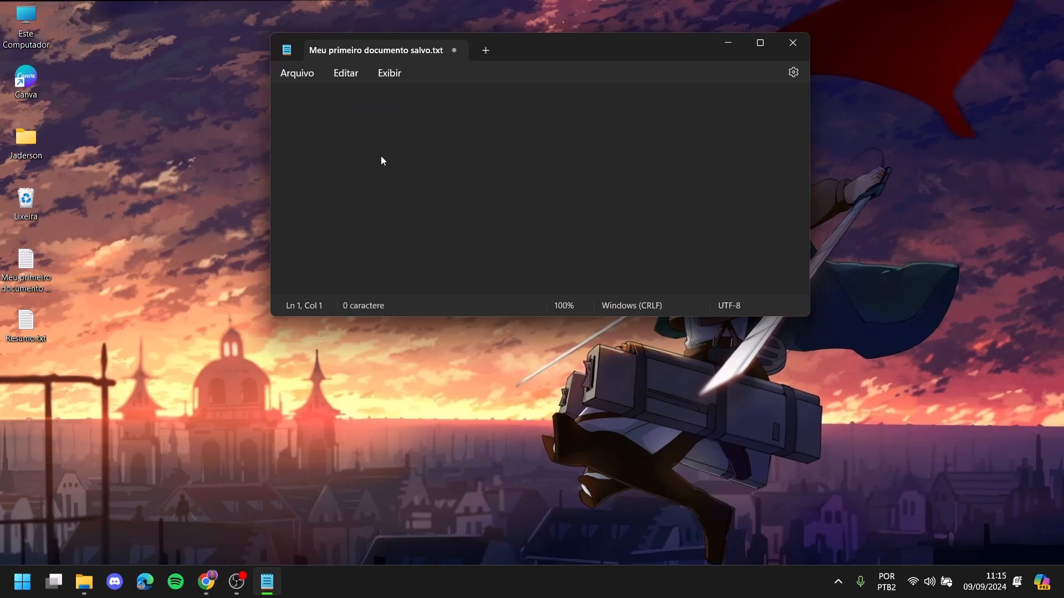
- Type 'RElatório' into the empty document without saving
{"action": "type", "text": "RElatório"}
{"action": "left_click", "coordinate": [302, 75]}
{"action": "key", "text": "Escape"}
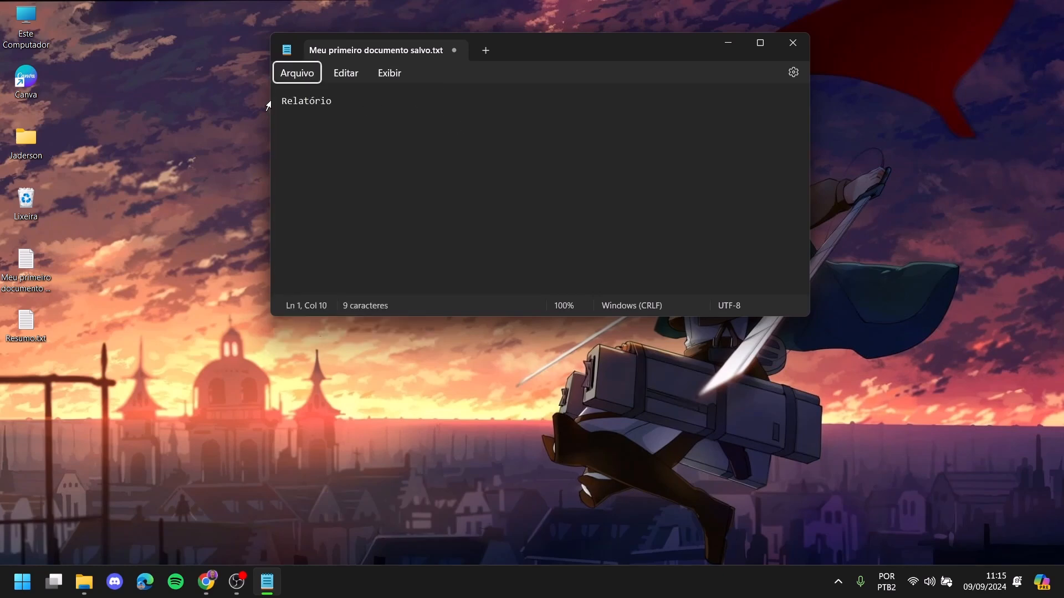
{"action": "left_click", "coordinate": [301, 73]}
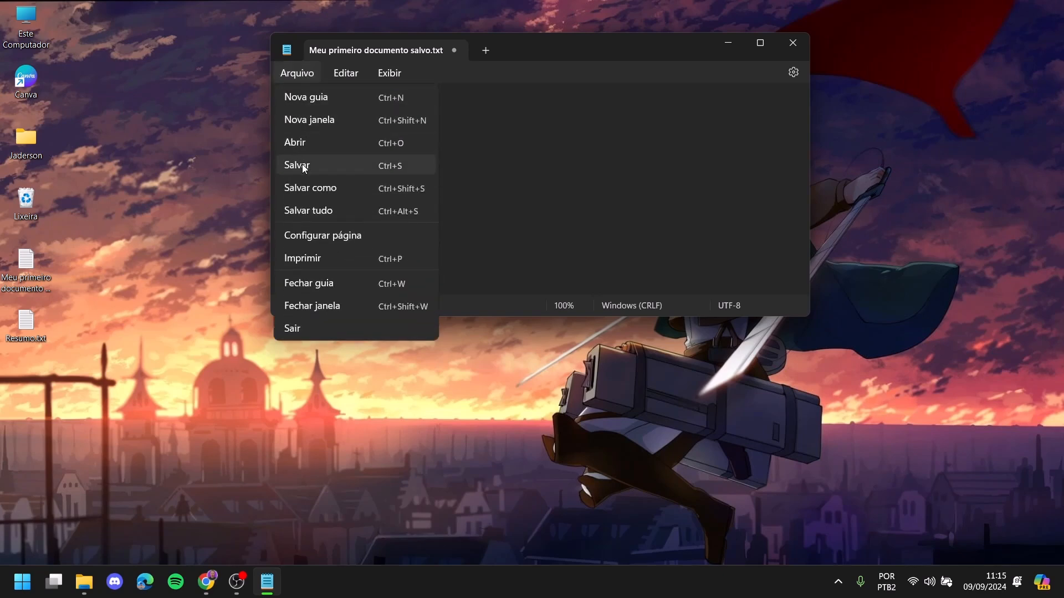
{"action": "key", "text": "Escape"}
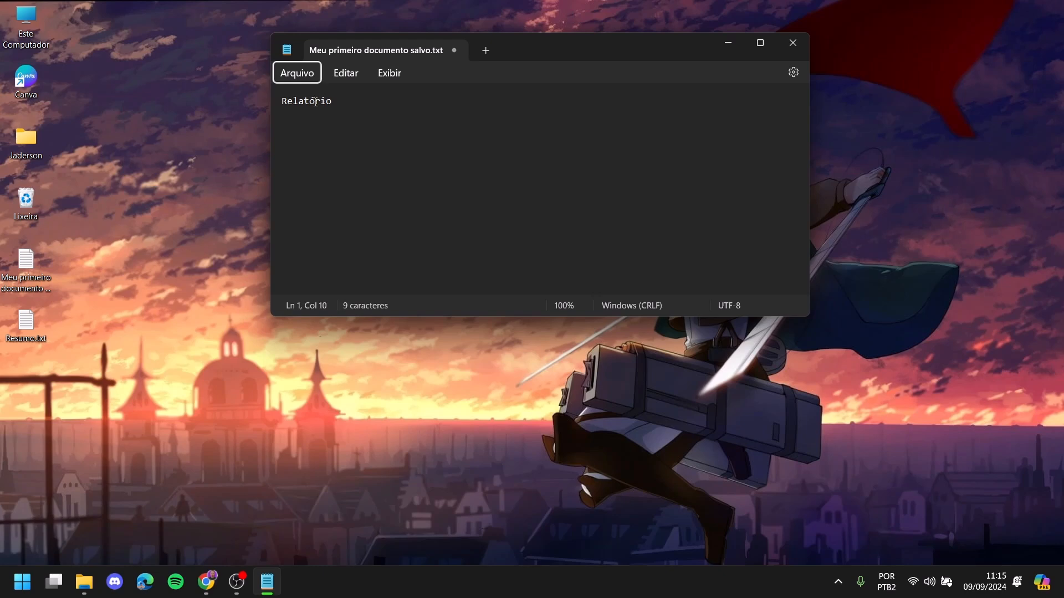
- Select the whole word Relatório
{"action": "left_click_drag", "start_coordinate": [359, 115], "coordinate": [286, 104]}
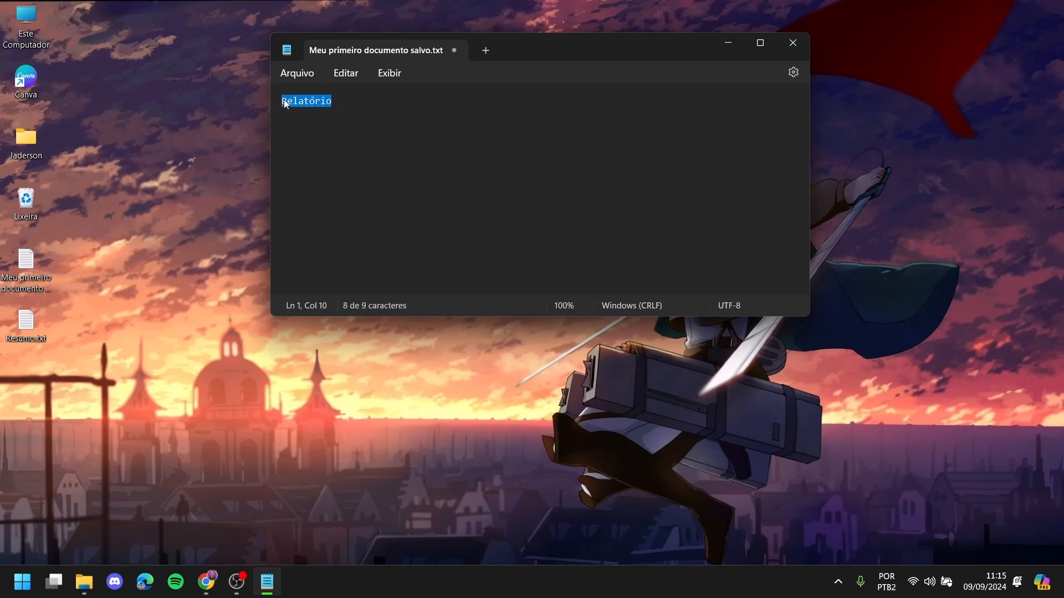
{"action": "left_click", "coordinate": [298, 78]}
{"action": "key", "text": "Escape"}
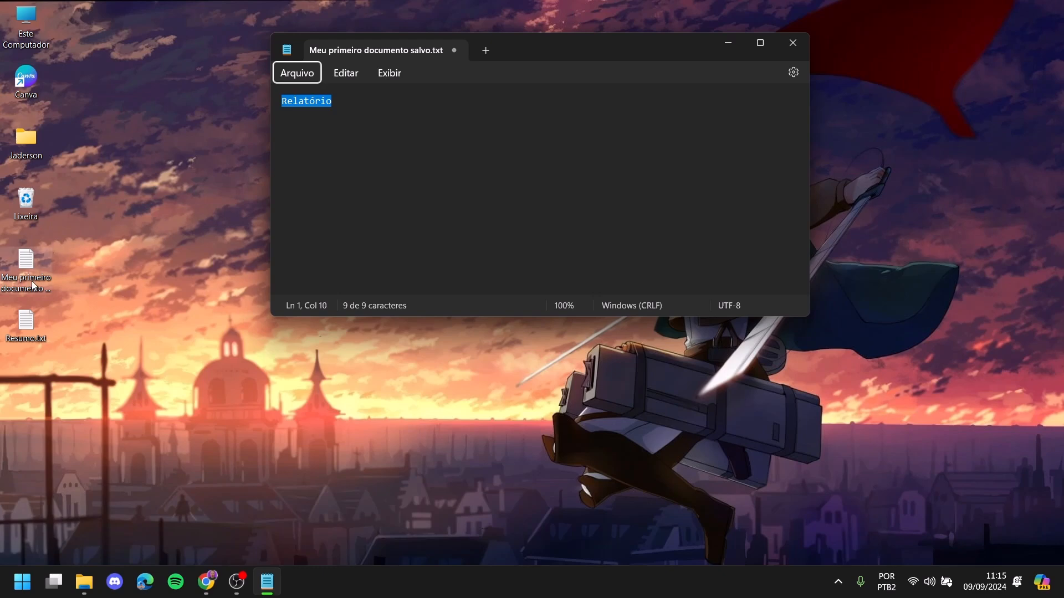
{"action": "left_click", "coordinate": [309, 135]}
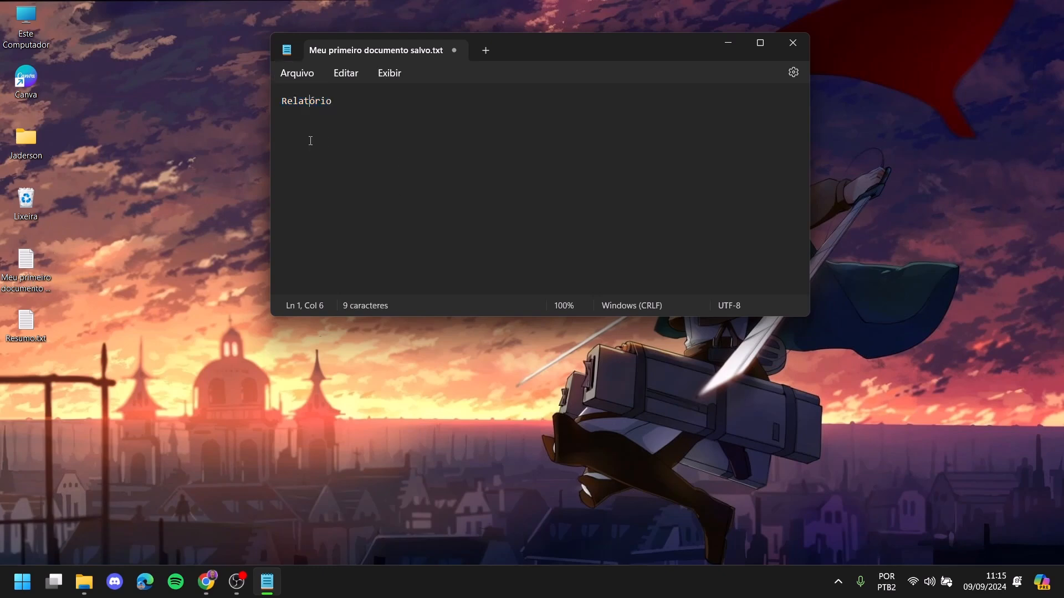
{"action": "double_click", "coordinate": [321, 102]}
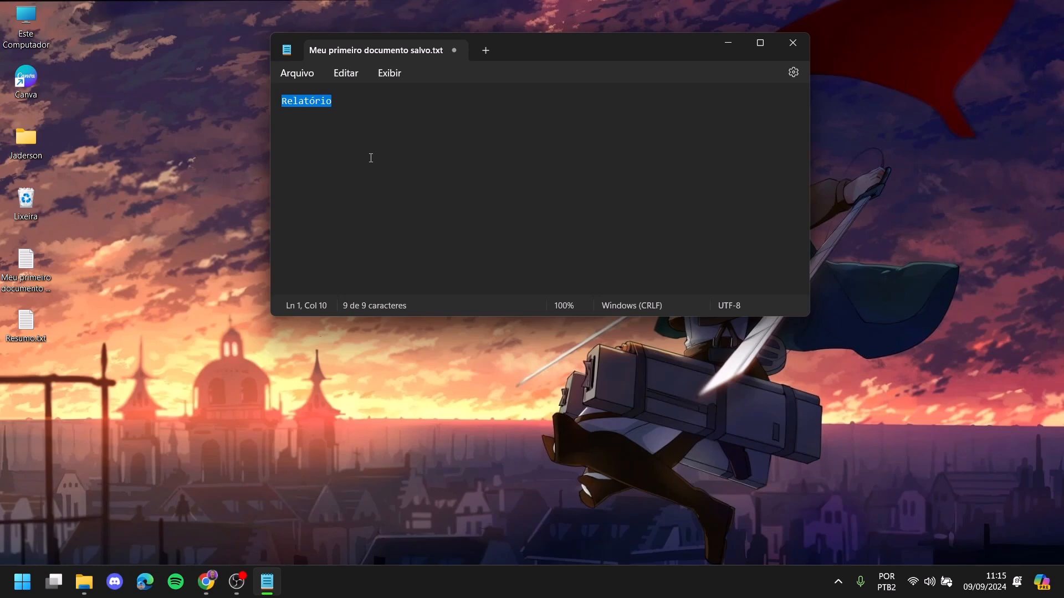
{"action": "left_click", "coordinate": [299, 79]}
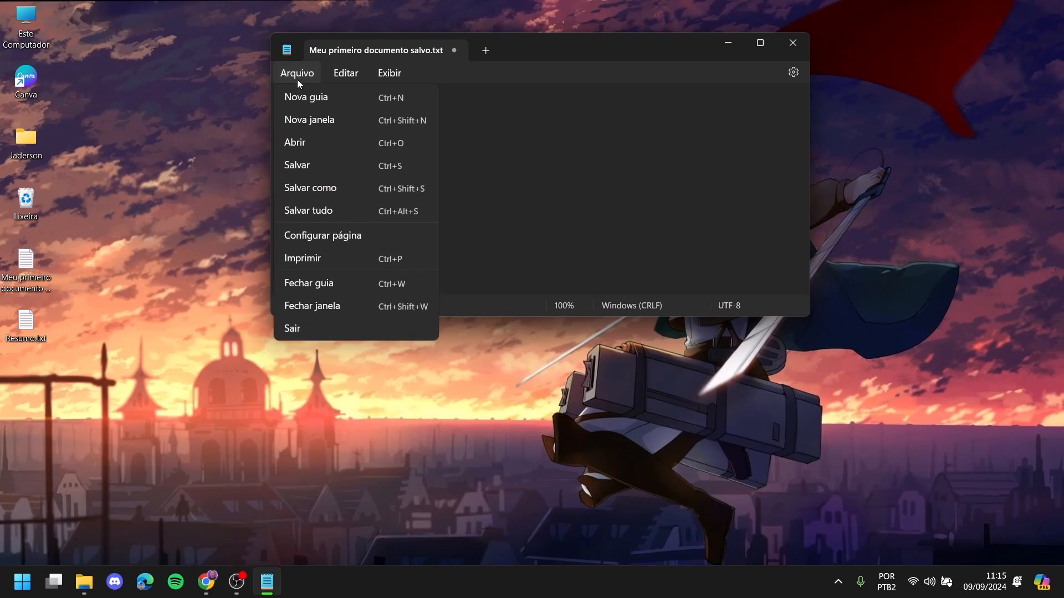
- Add an empty Sem título tab, return to the document, and close its tab, triggering the save prompt
{"action": "left_click", "coordinate": [325, 104]}
{"action": "left_click", "coordinate": [332, 56]}
{"action": "left_click_drag", "start_coordinate": [332, 102], "coordinate": [289, 102]}
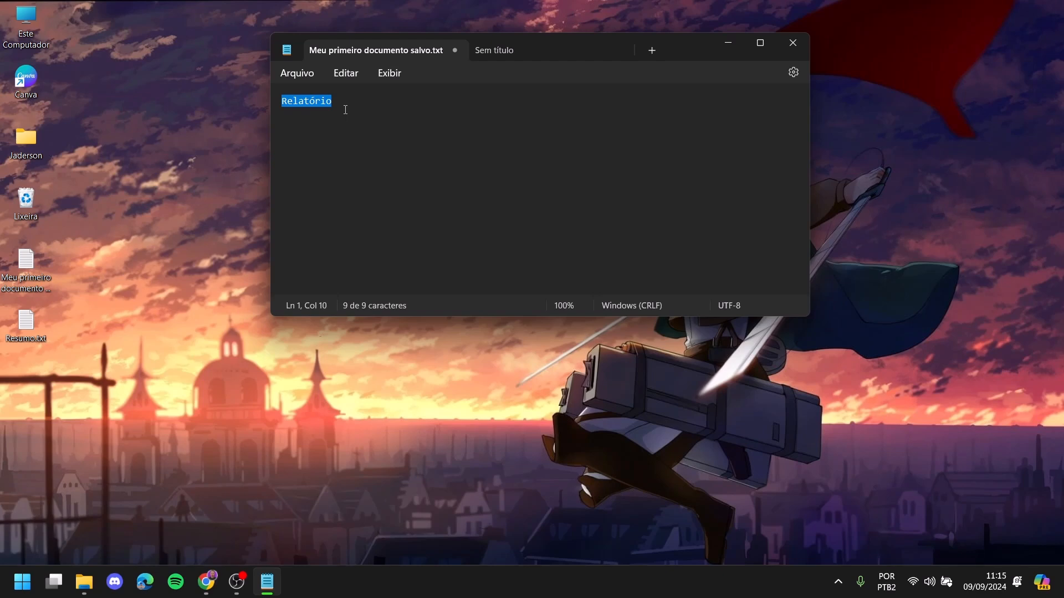
{"action": "left_click", "coordinate": [302, 76]}
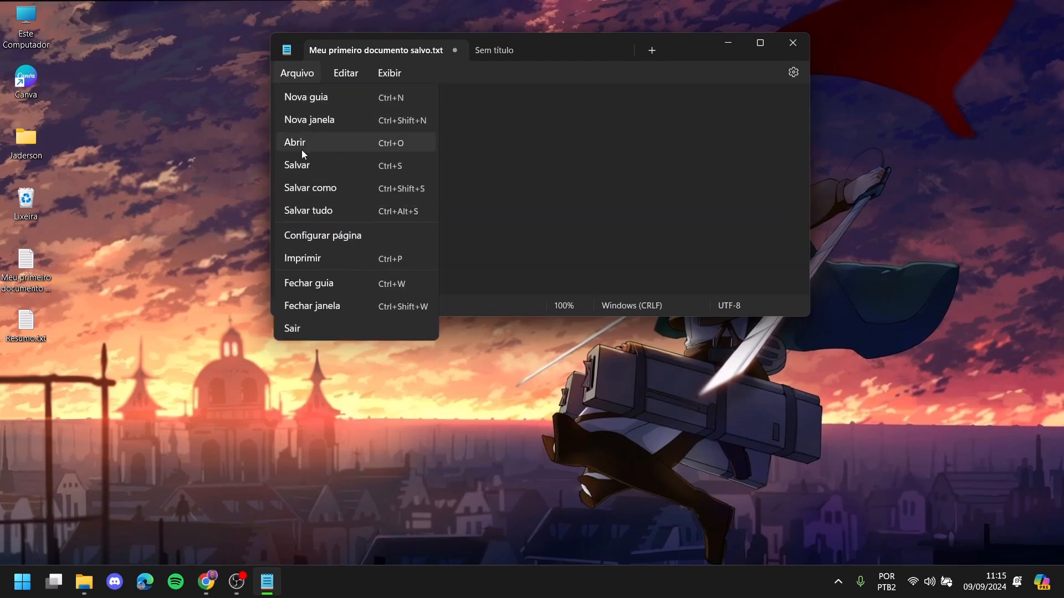
{"action": "left_click", "coordinate": [435, 102]}
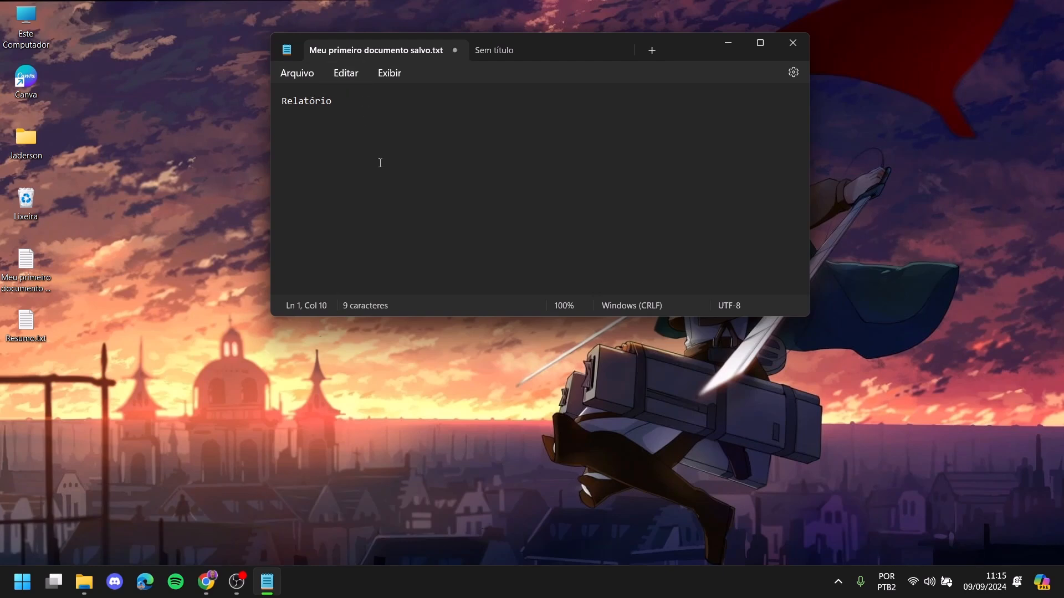
{"action": "left_click", "coordinate": [455, 51]}
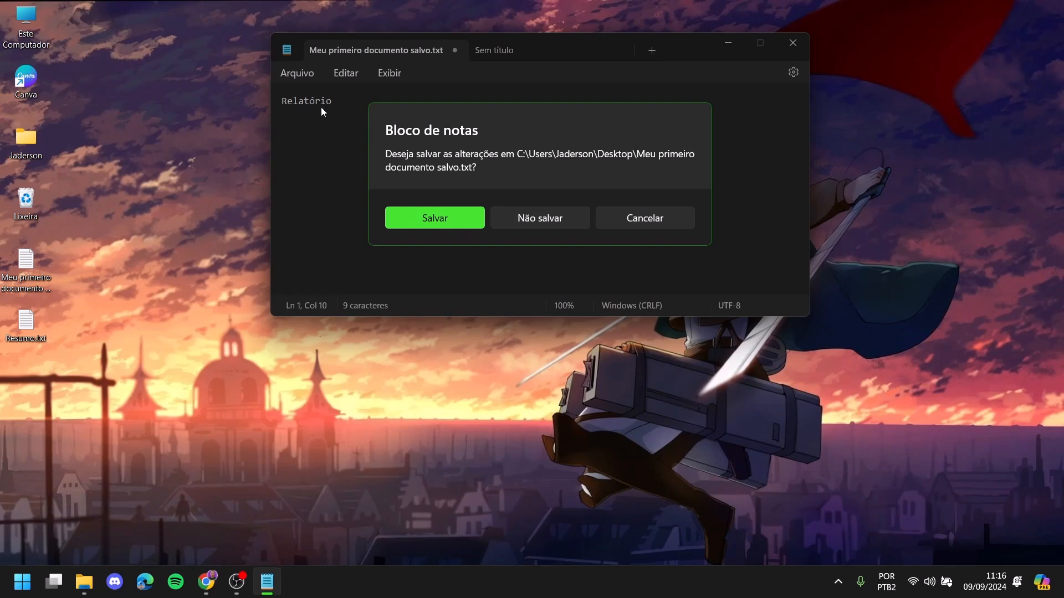
- Discard the Relatório edit and reopen Meu primeiro documento salvo.txt from the desktop
{"action": "left_click", "coordinate": [550, 221]}
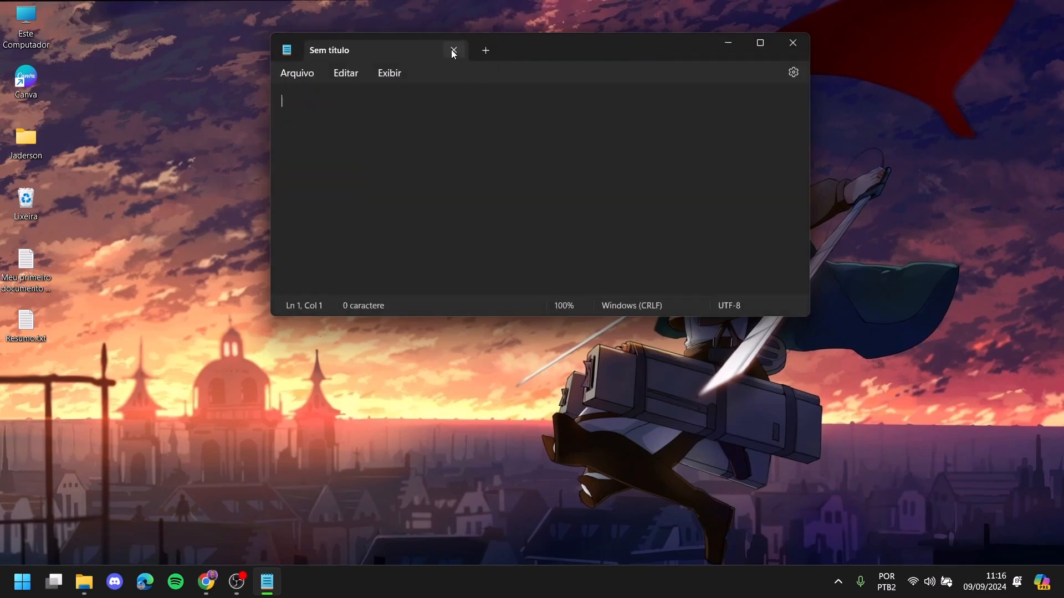
{"action": "left_click", "coordinate": [454, 51]}
{"action": "double_click", "coordinate": [38, 271]}
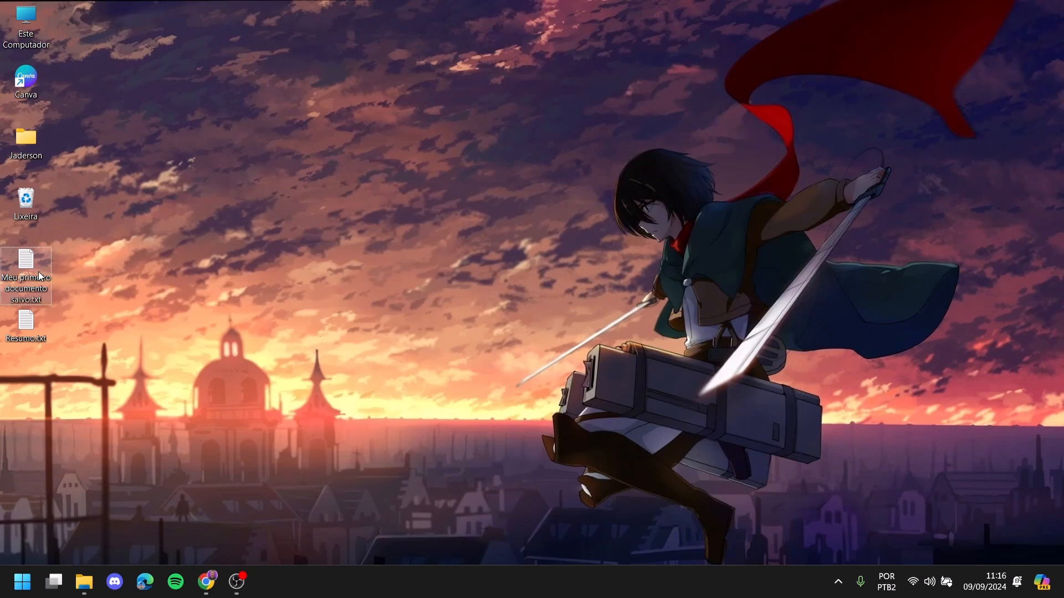
- Delete both original lines, leaving the file empty and unsaved
{"action": "left_click", "coordinate": [363, 139]}
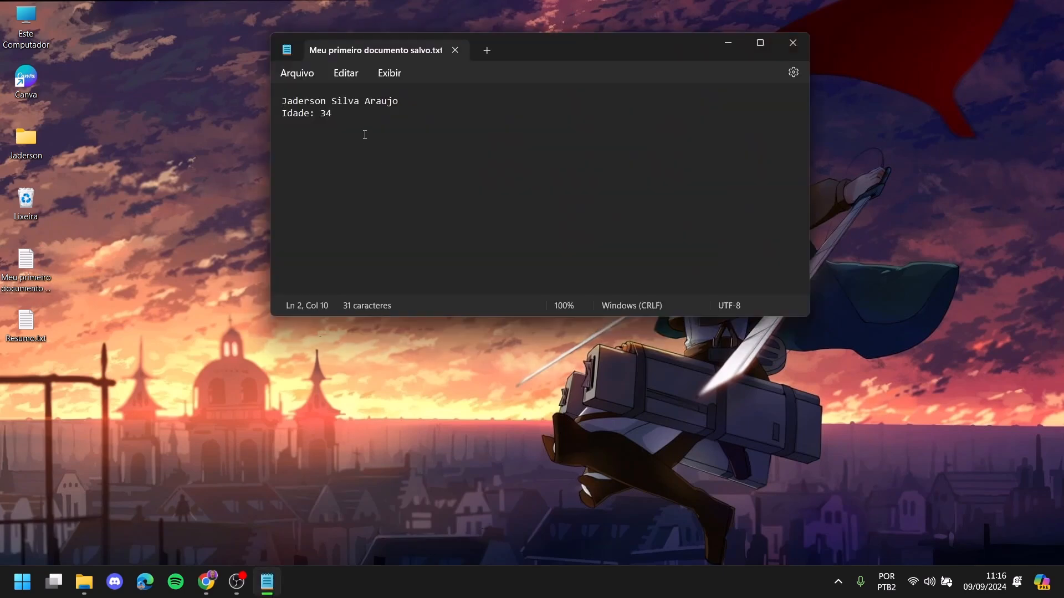
{"action": "left_click_drag", "start_coordinate": [368, 123], "coordinate": [256, 99]}
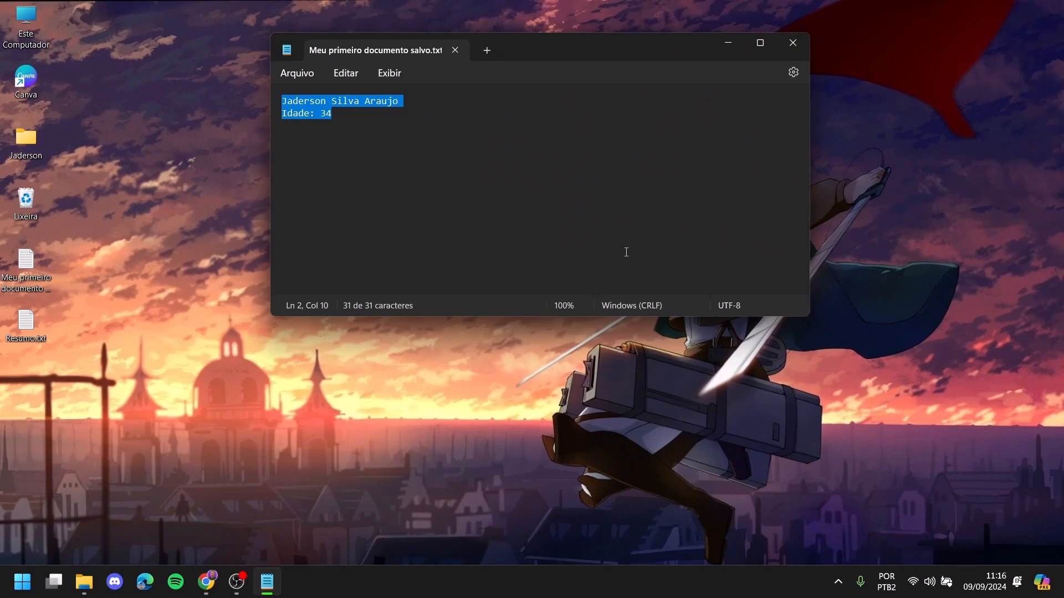
{"action": "key", "text": "BackSpace"}
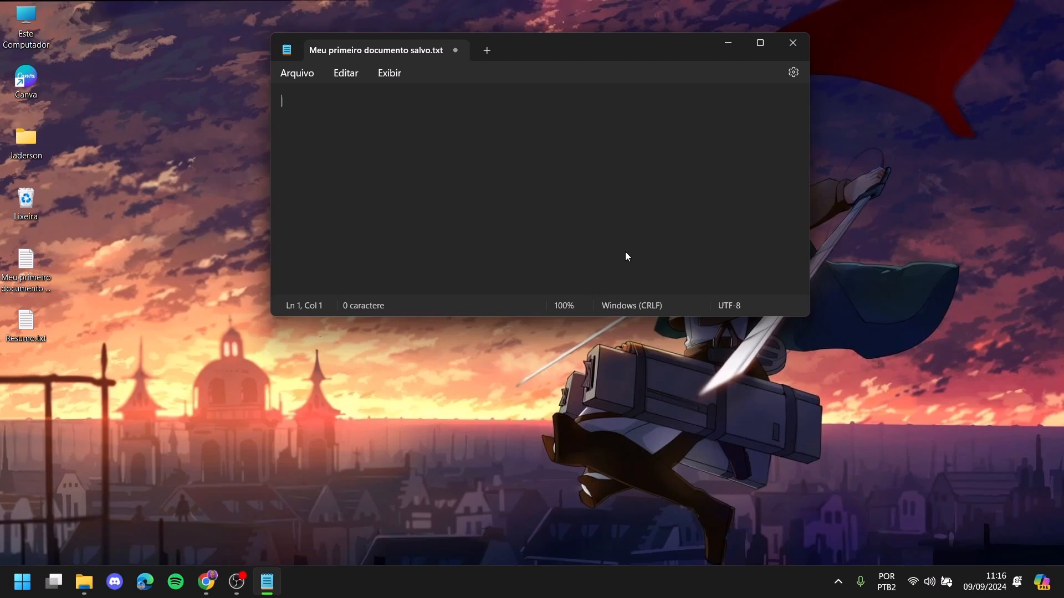
- Undo the deletion to restore the name and 'Idade: 34' lines, then close Notepad
{"action": "left_click", "coordinate": [345, 74]}
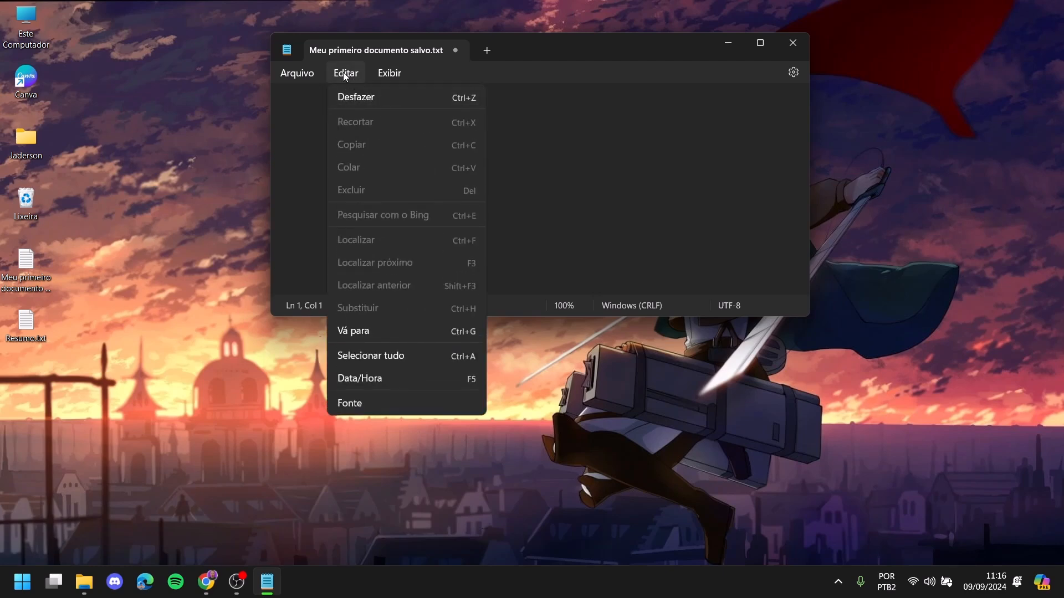
{"action": "left_click", "coordinate": [467, 98]}
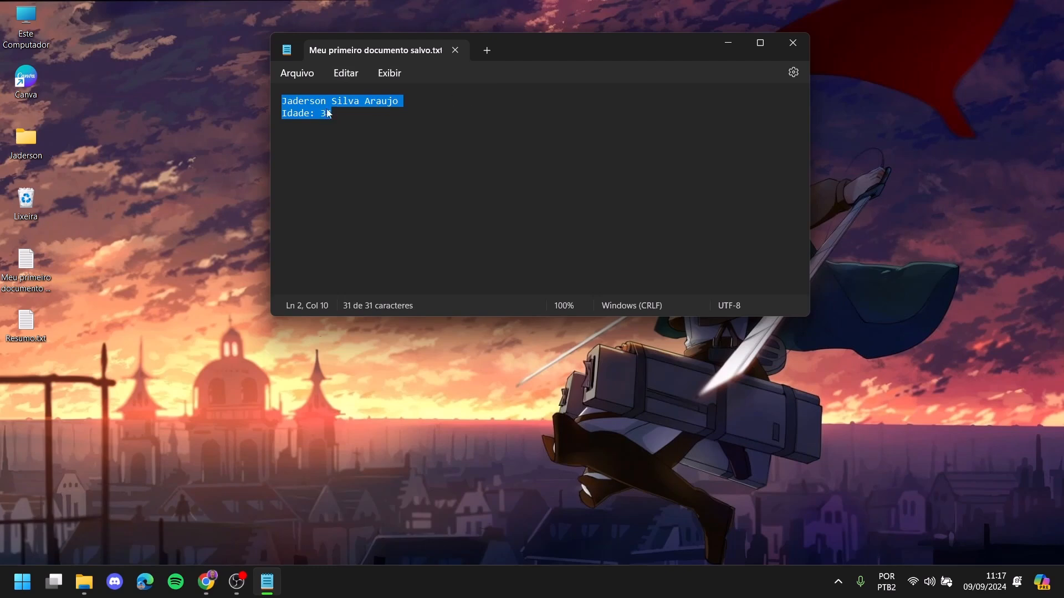
{"action": "left_click", "coordinate": [371, 111]}
{"action": "key", "text": "alt+F4"}
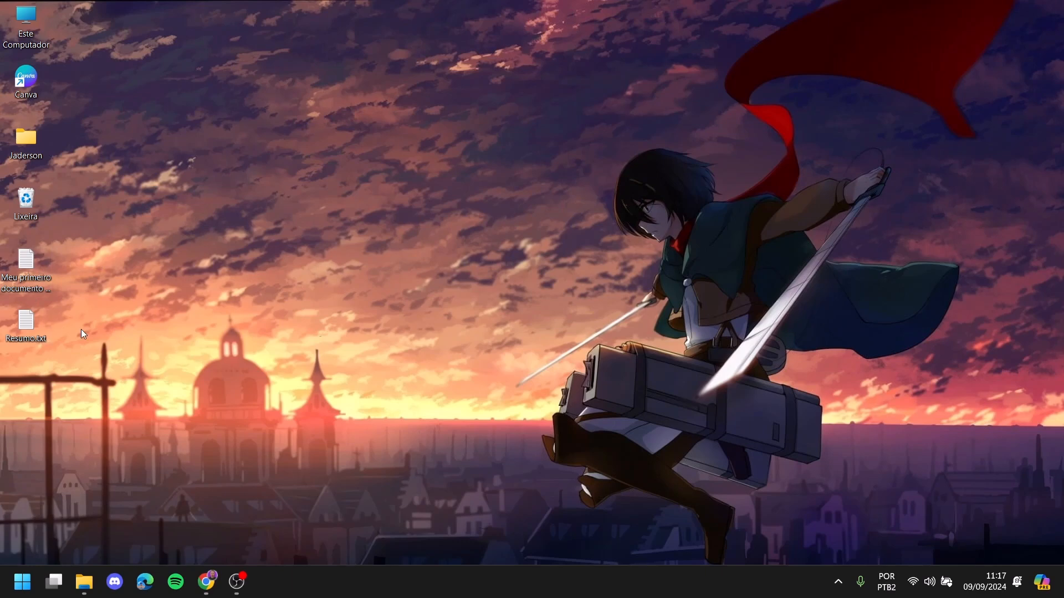
{"action": "key", "text": "super"}
{"action": "type", "text": "blo"}
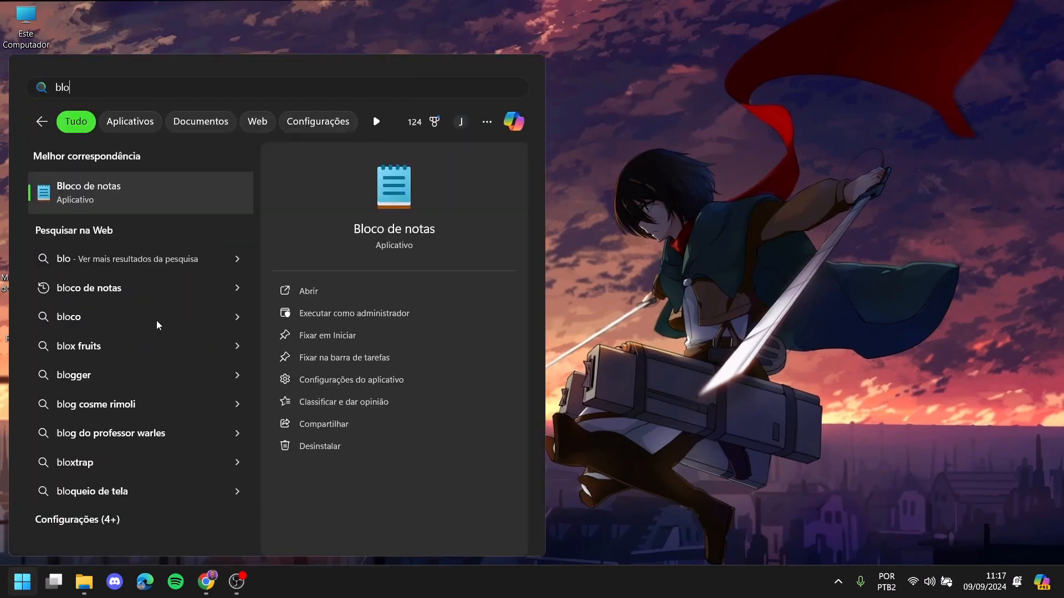
{"action": "key", "text": "Return"}
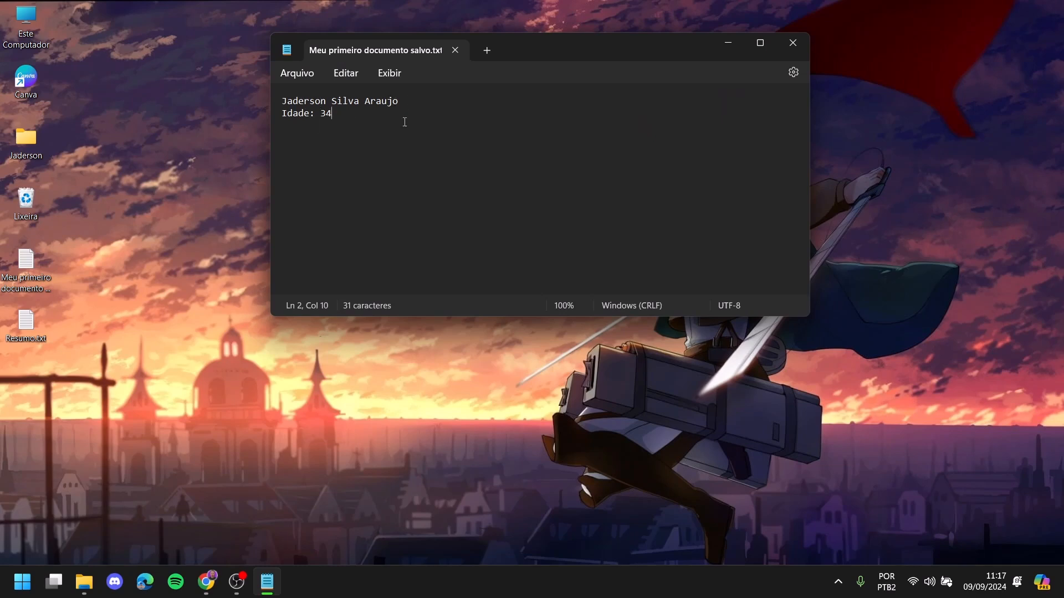
{"action": "left_click", "coordinate": [302, 73]}
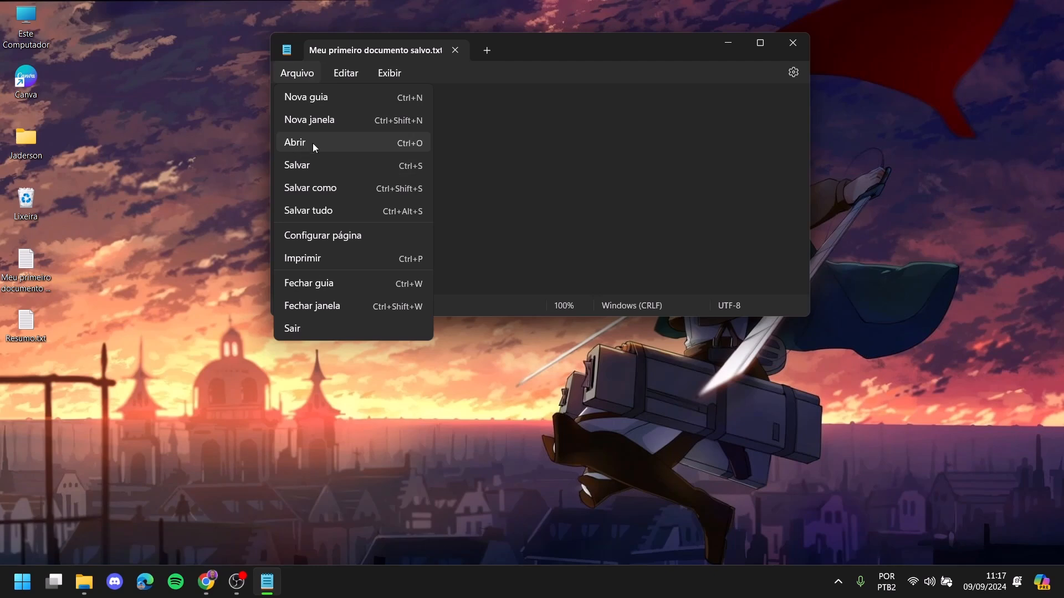
{"action": "key", "text": "Escape"}
{"action": "left_click", "coordinate": [442, 143]}
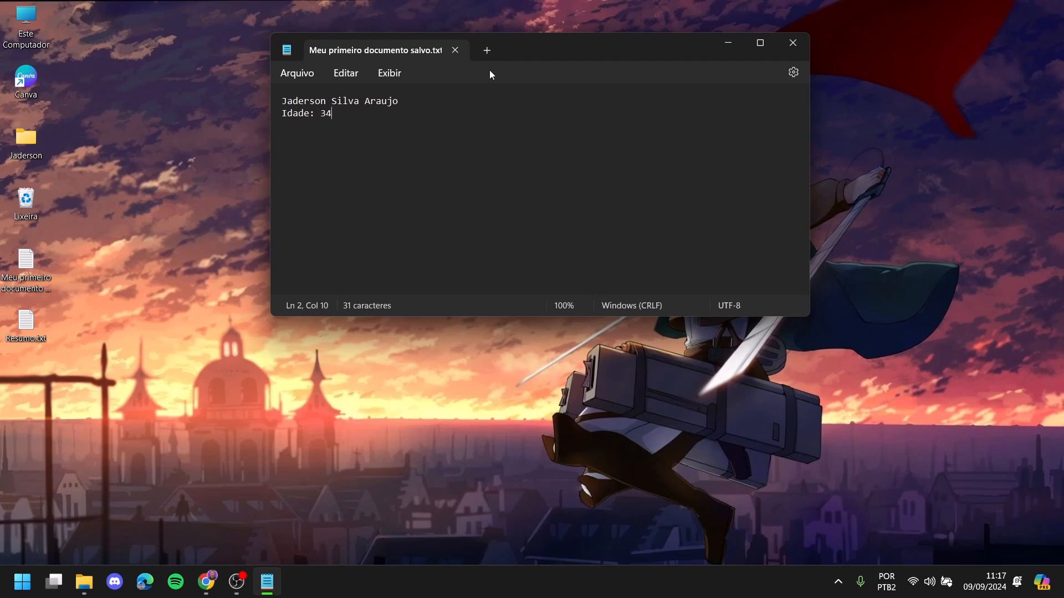
{"action": "left_click", "coordinate": [793, 43]}
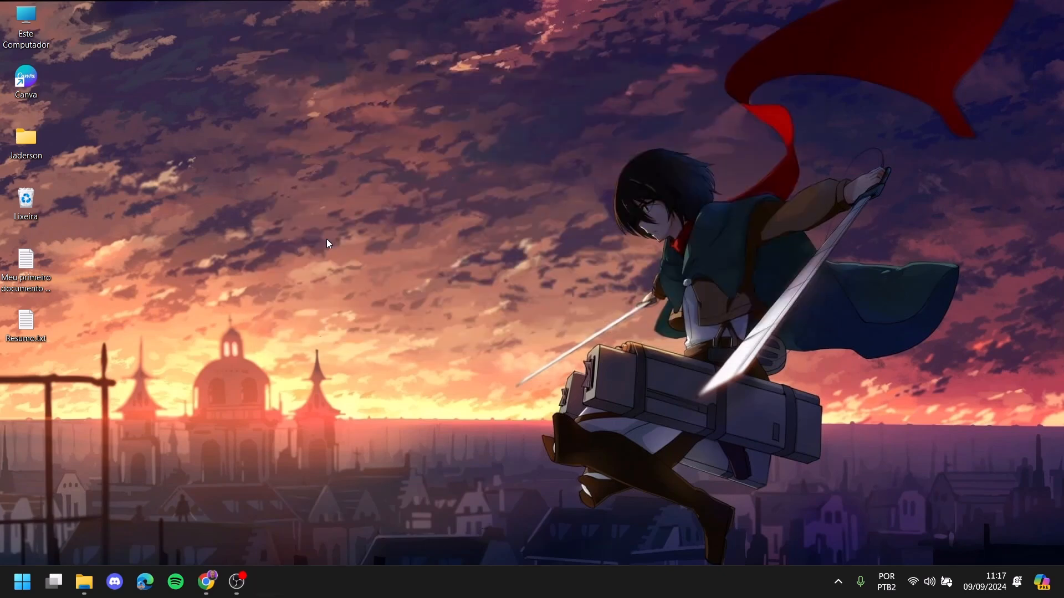
{"action": "left_click", "coordinate": [11, 284]}
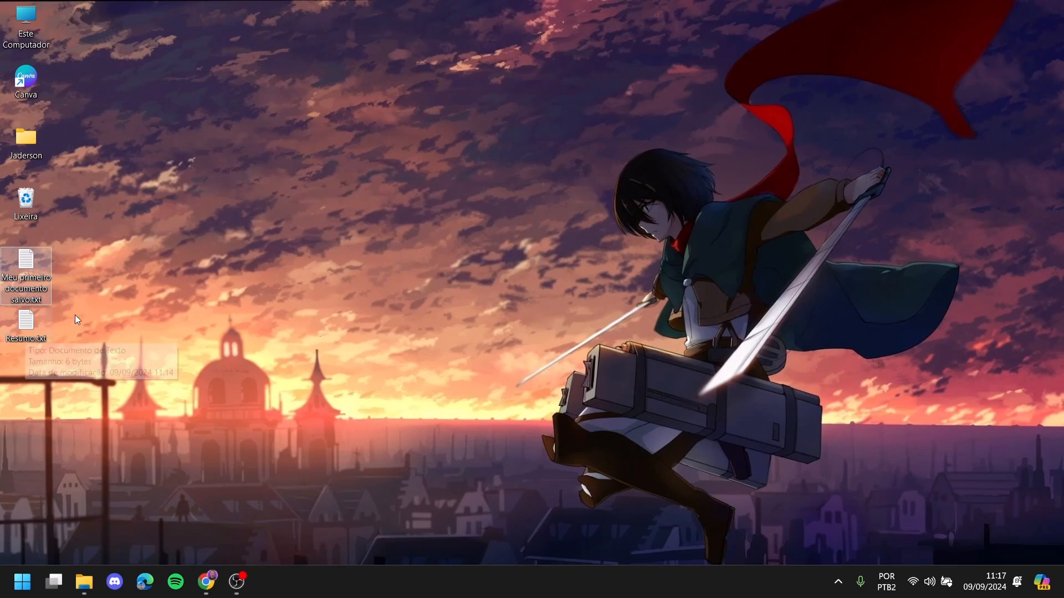